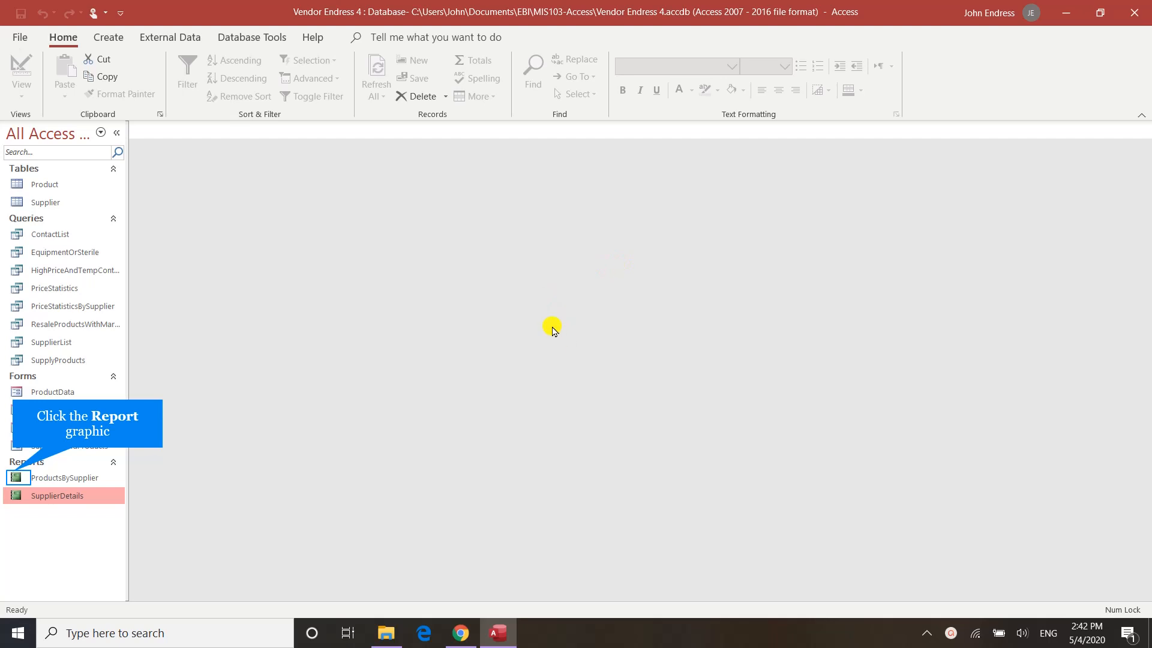
Open the ProductsBySupplier report in Design View
{"action": "left_click", "coordinate": [15, 478]}
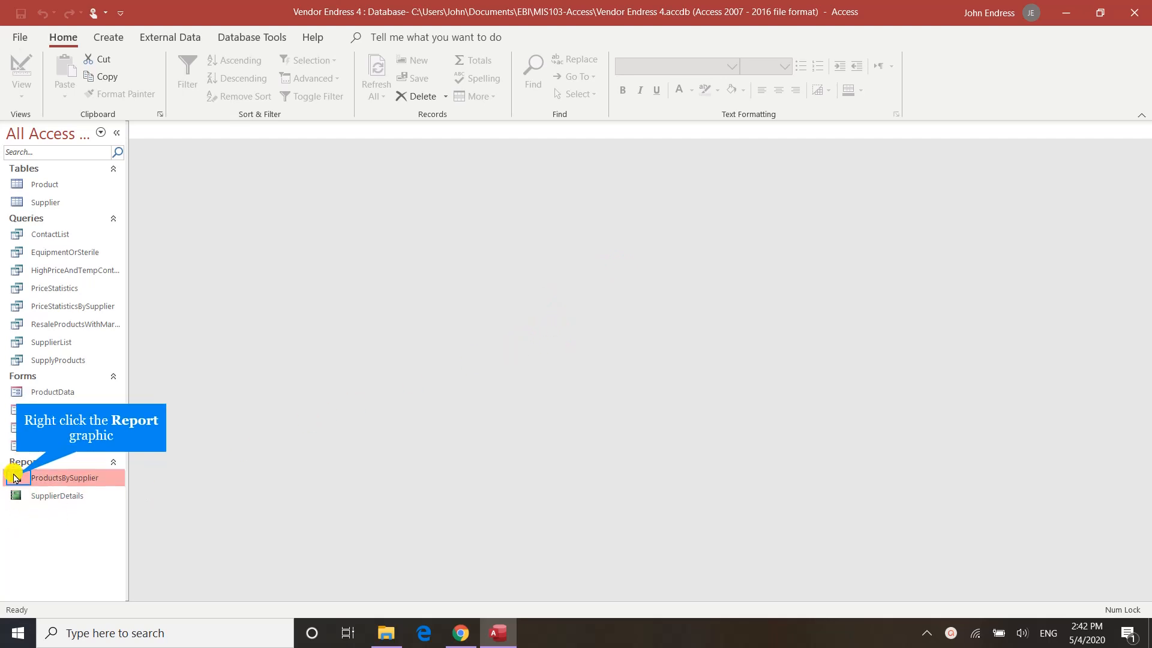
{"action": "right_click", "coordinate": [15, 478]}
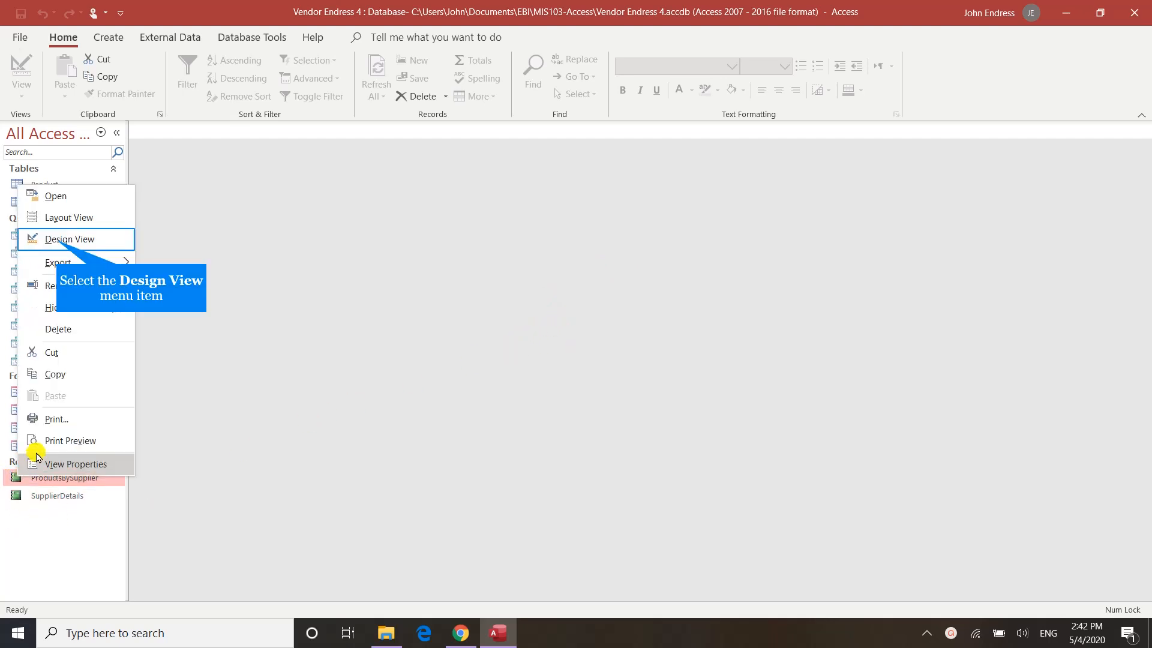
{"action": "left_click", "coordinate": [58, 240]}
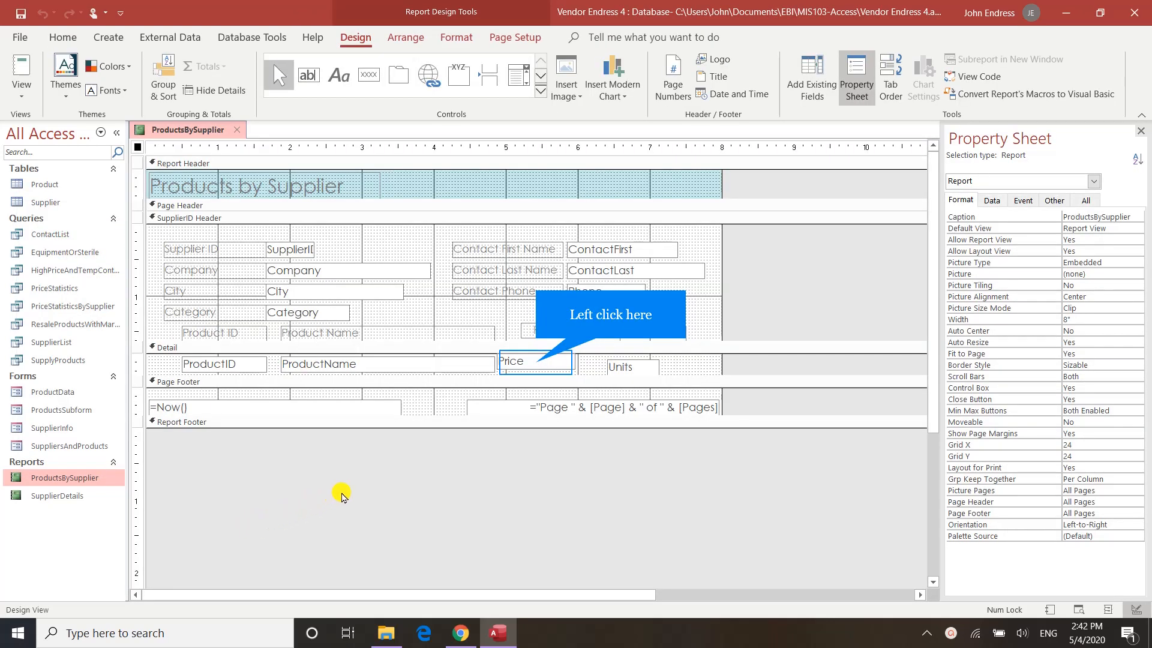
Align the Price and Units text boxes with the other Detail fields, and the Price label with the column labels above them
{"action": "left_click", "coordinate": [537, 365]}
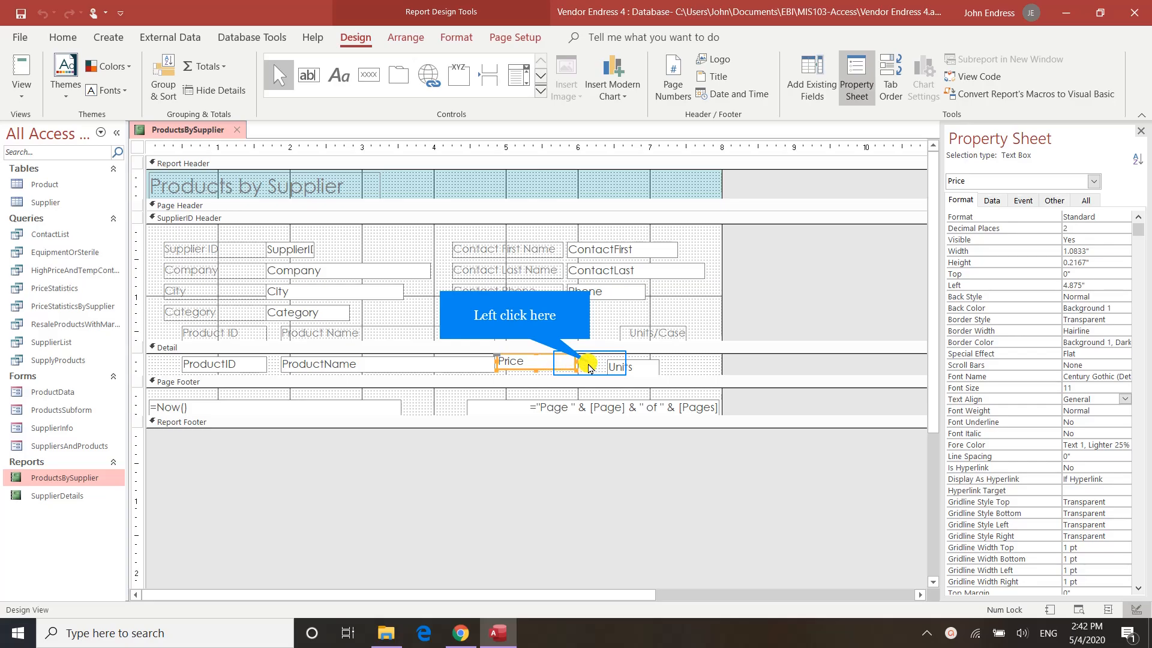
{"action": "left_click_drag", "start_coordinate": [570, 362], "coordinate": [570, 366]}
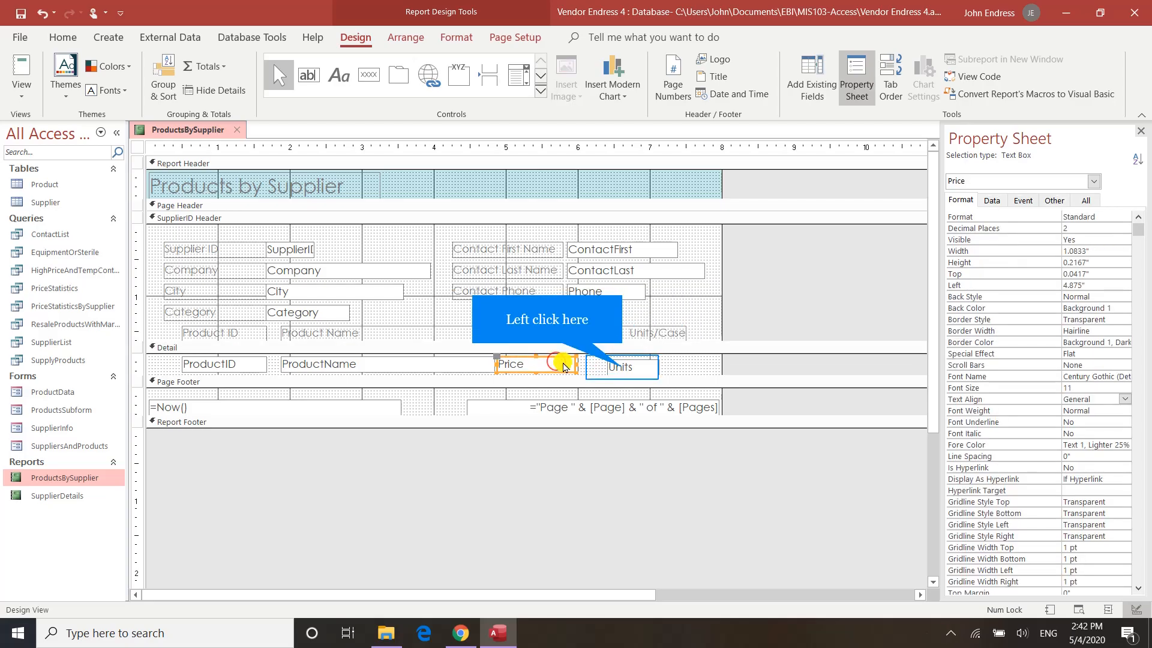
{"action": "left_click", "coordinate": [624, 372]}
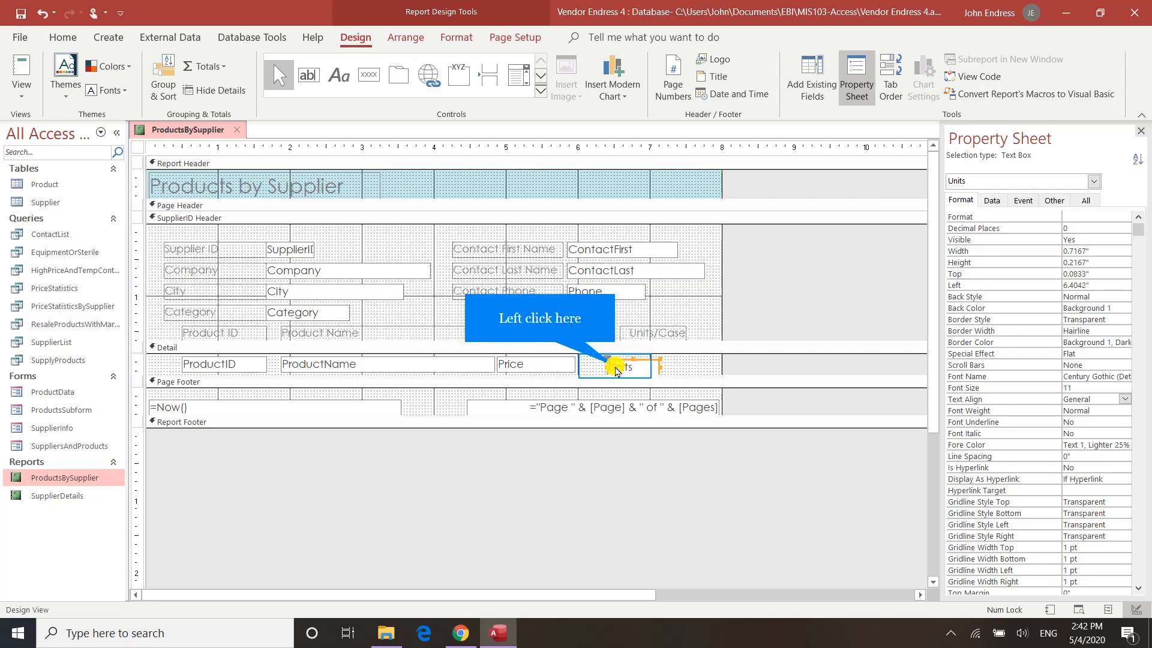
{"action": "left_click_drag", "start_coordinate": [617, 370], "coordinate": [615, 366]}
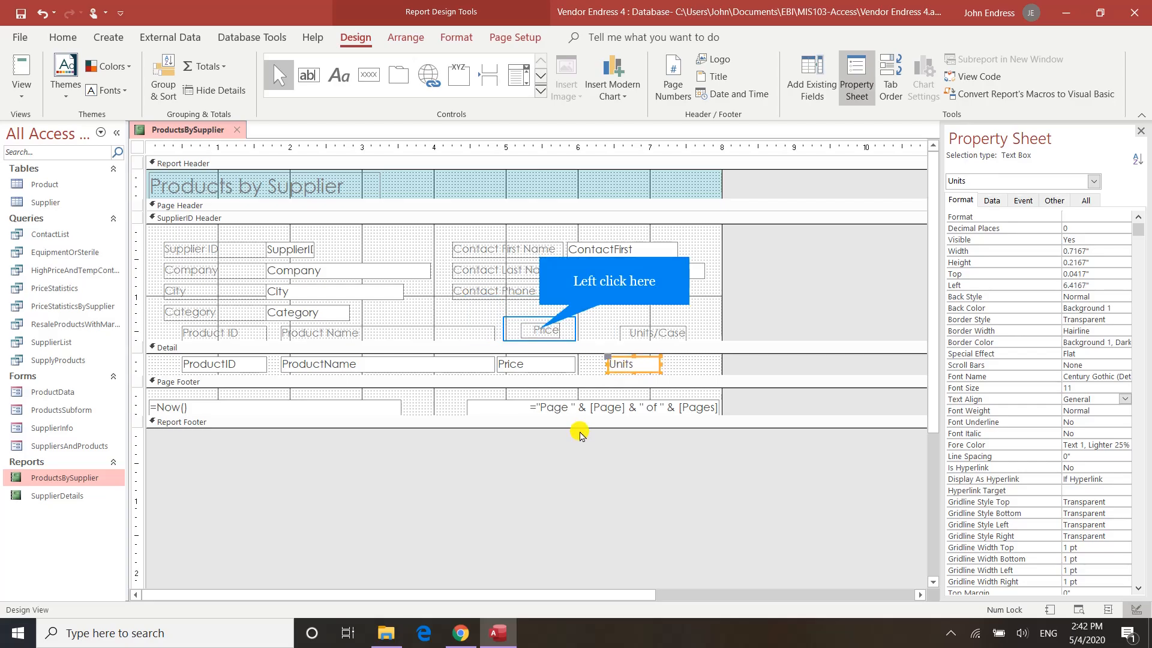
{"action": "left_click", "coordinate": [541, 335]}
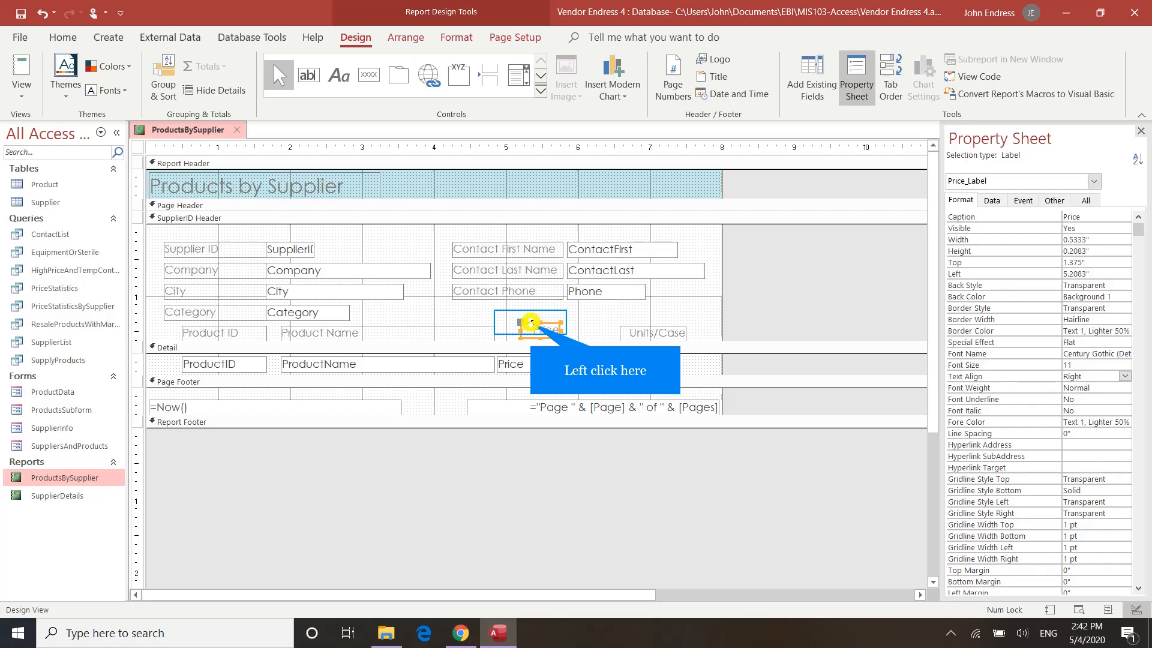
{"action": "left_click_drag", "start_coordinate": [530, 322], "coordinate": [532, 325]}
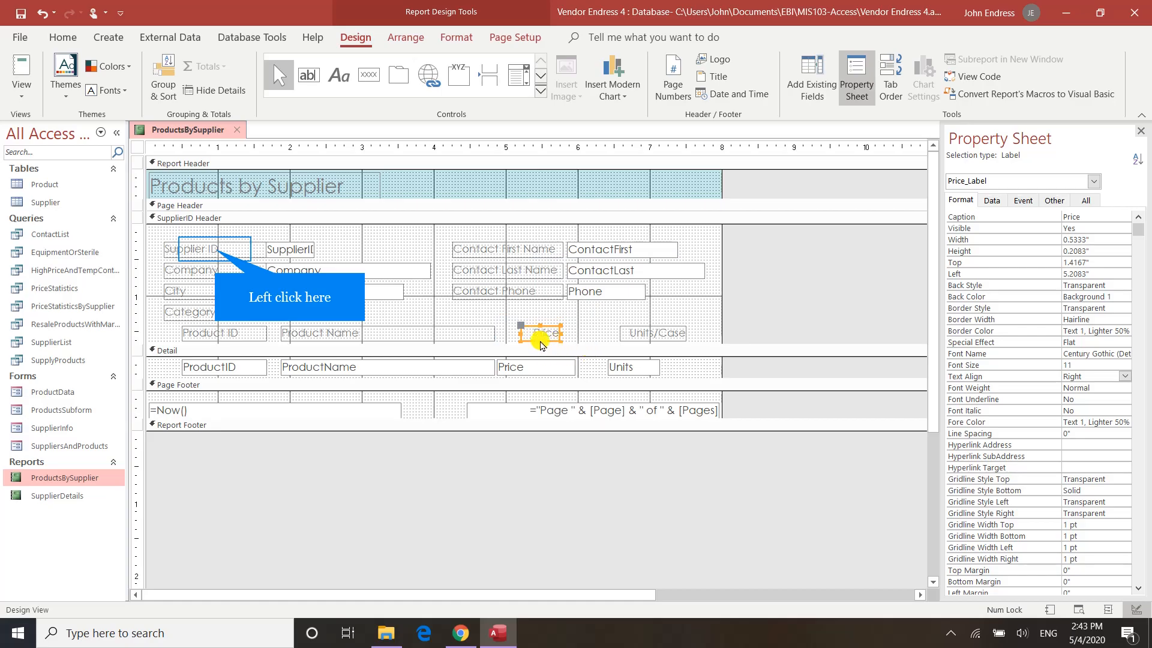
Narrow the Supplier ID, Company, City and Category labels in the SupplierID Header together to about 1.33" wide
{"action": "left_click", "coordinate": [214, 248]}
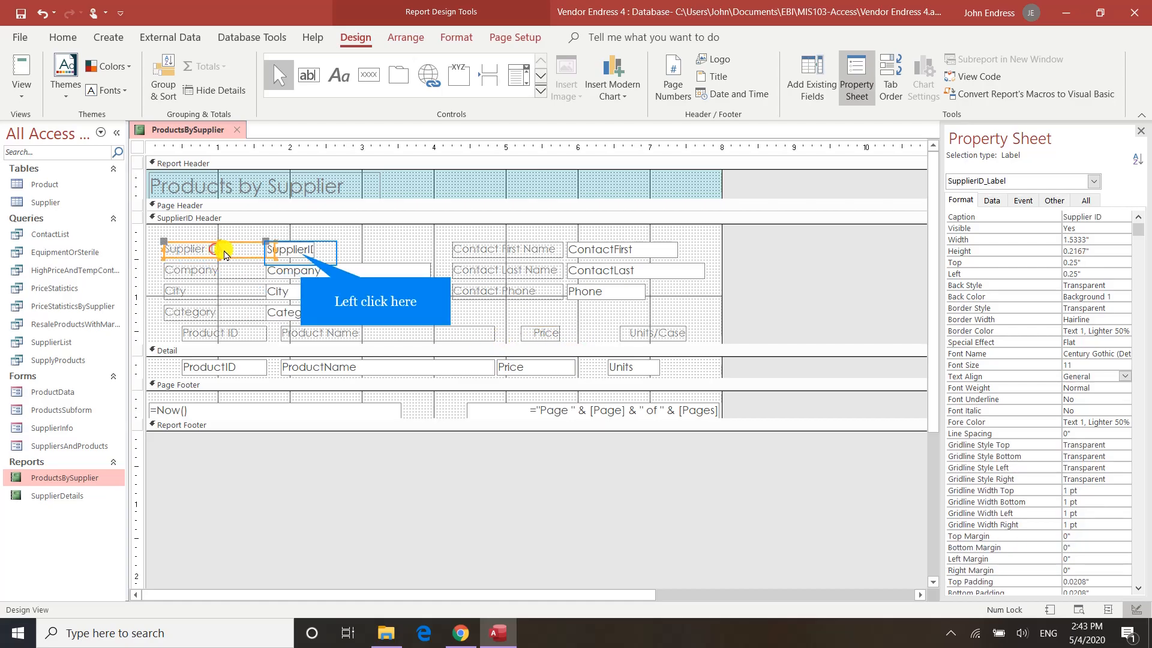
{"action": "left_click", "coordinate": [303, 257]}
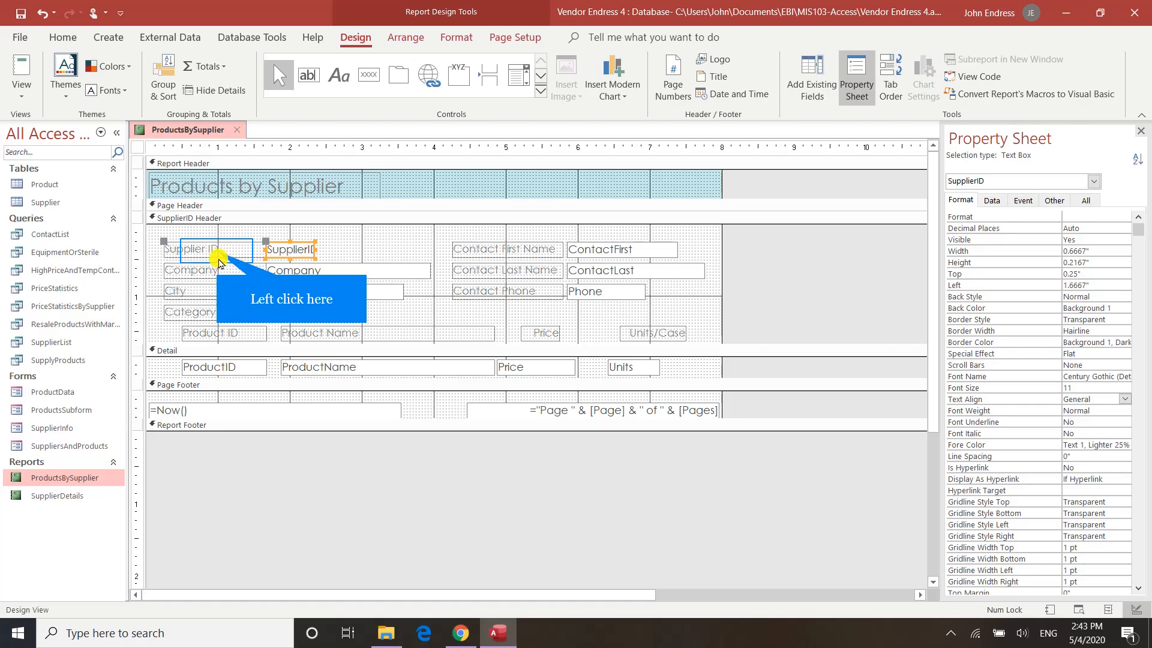
{"action": "left_click", "coordinate": [217, 254]}
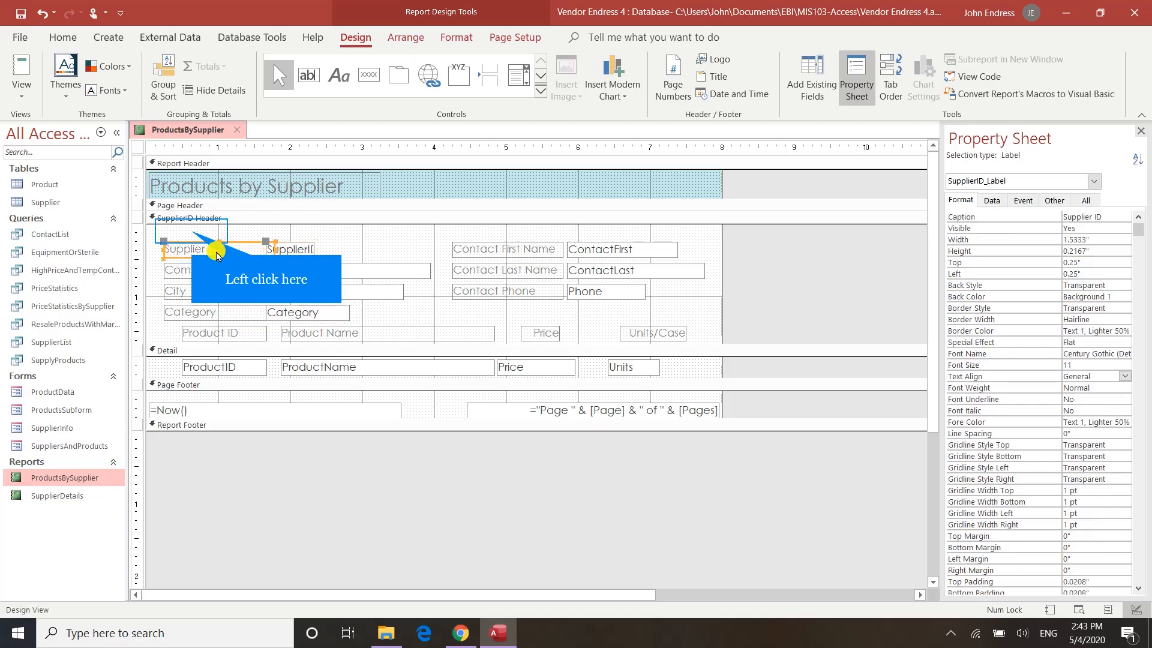
{"action": "left_click", "coordinate": [191, 230]}
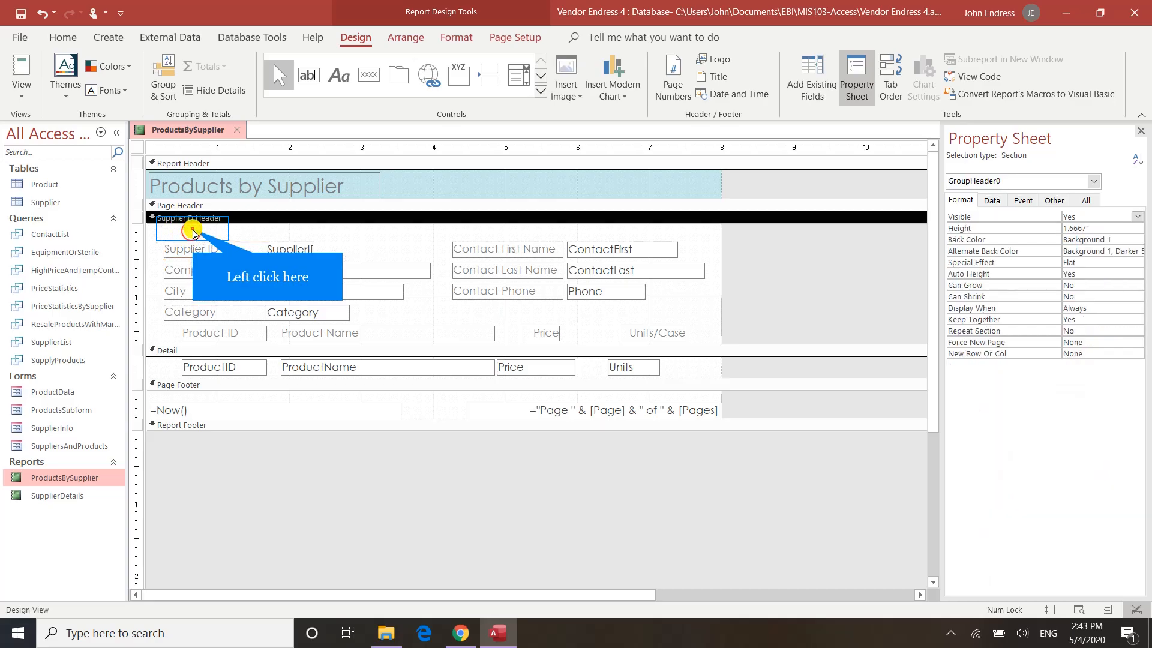
{"action": "left_click_drag", "start_coordinate": [191, 229], "coordinate": [201, 312]}
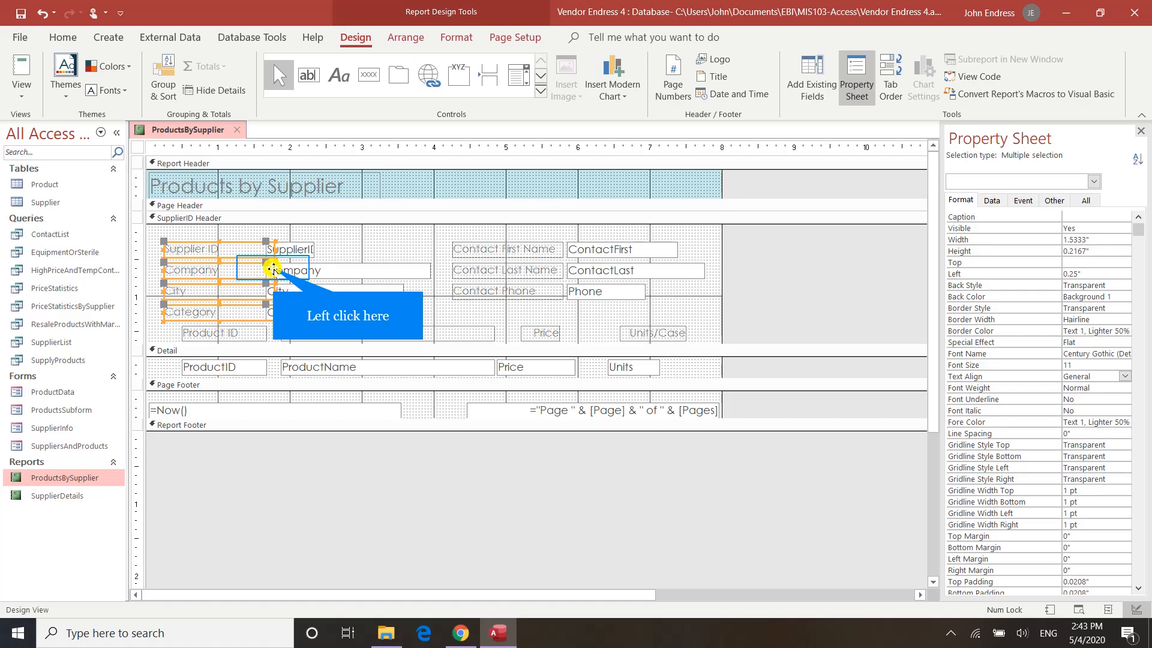
{"action": "left_click_drag", "start_coordinate": [273, 268], "coordinate": [259, 269]}
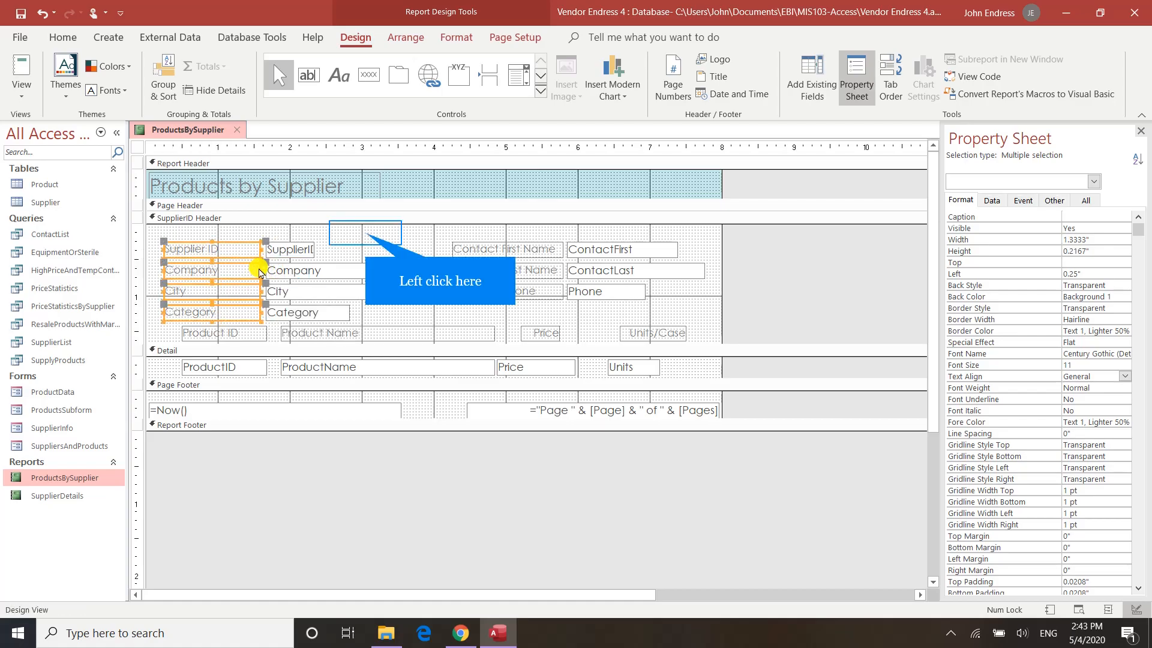
{"action": "left_click", "coordinate": [366, 231]}
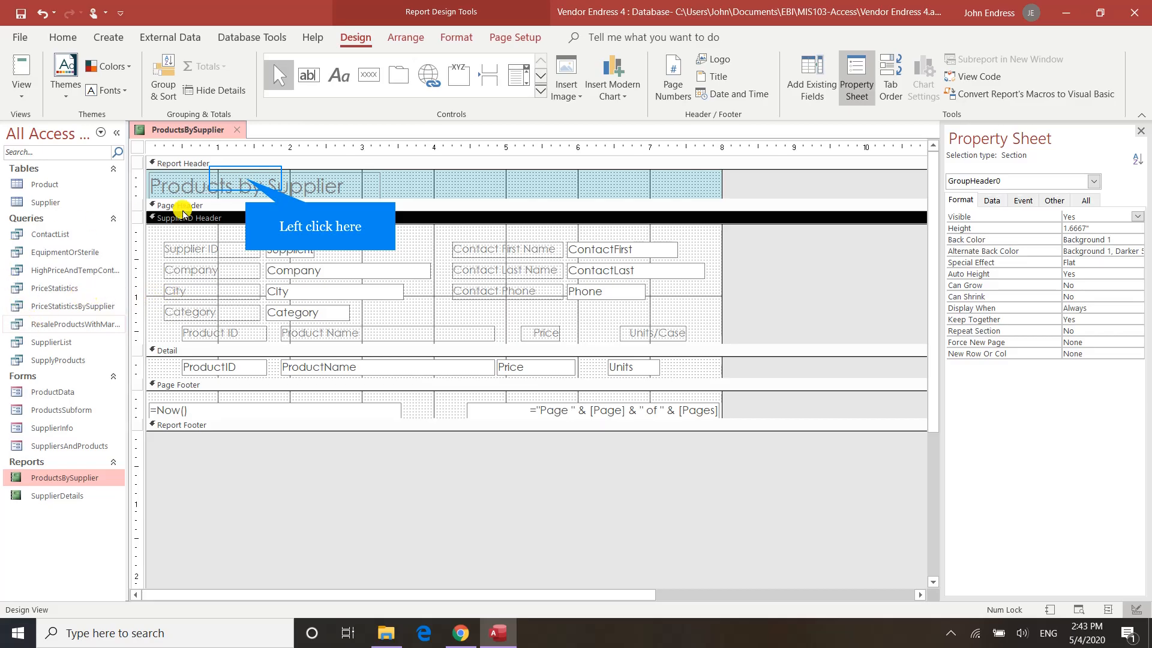
Set the font color of the "Products by Supplier" title to Light Gray, Background 2, Darker 75%
{"action": "left_click", "coordinate": [242, 192]}
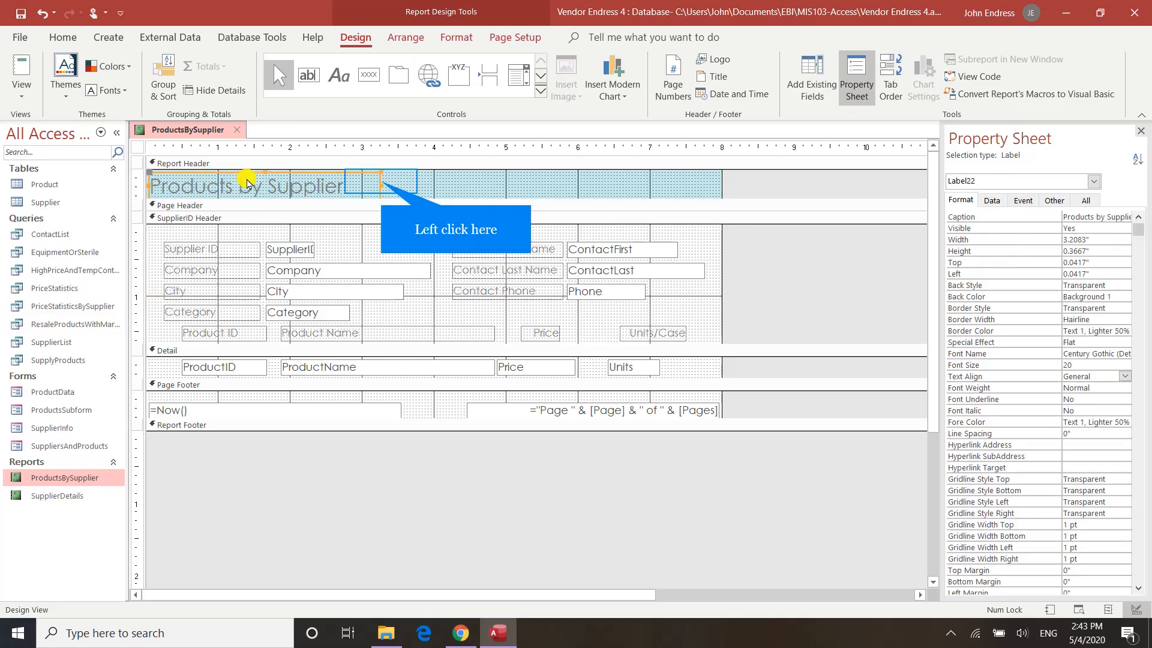
{"action": "left_click", "coordinate": [378, 183]}
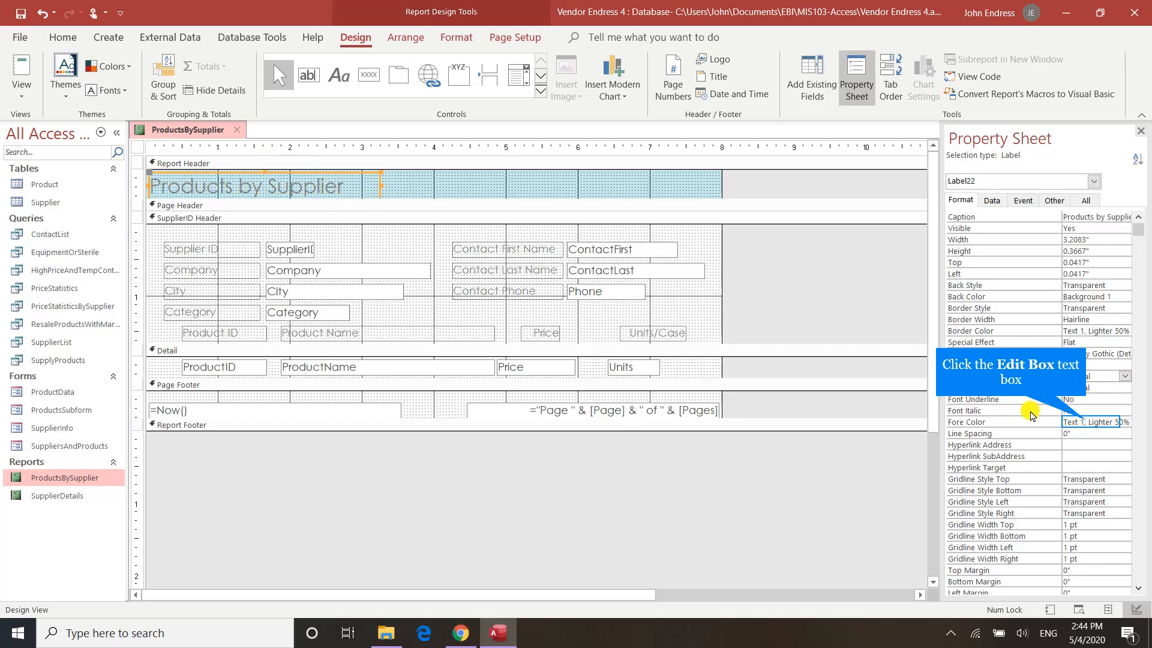
{"action": "left_click", "coordinate": [1075, 422]}
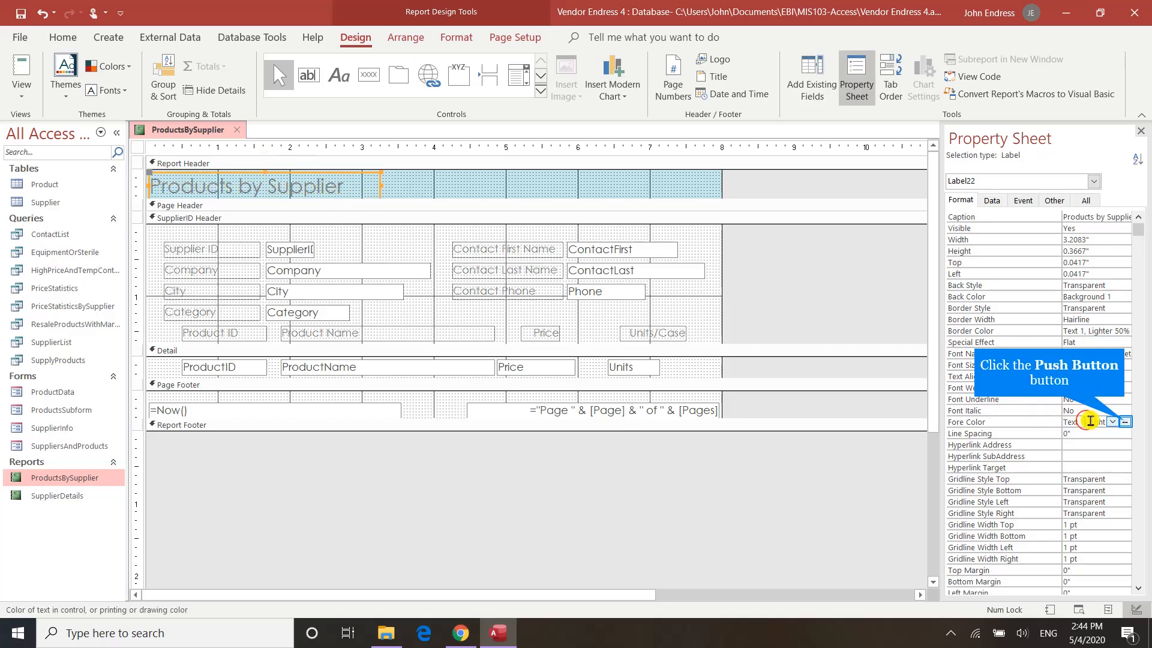
{"action": "left_click", "coordinate": [1121, 421]}
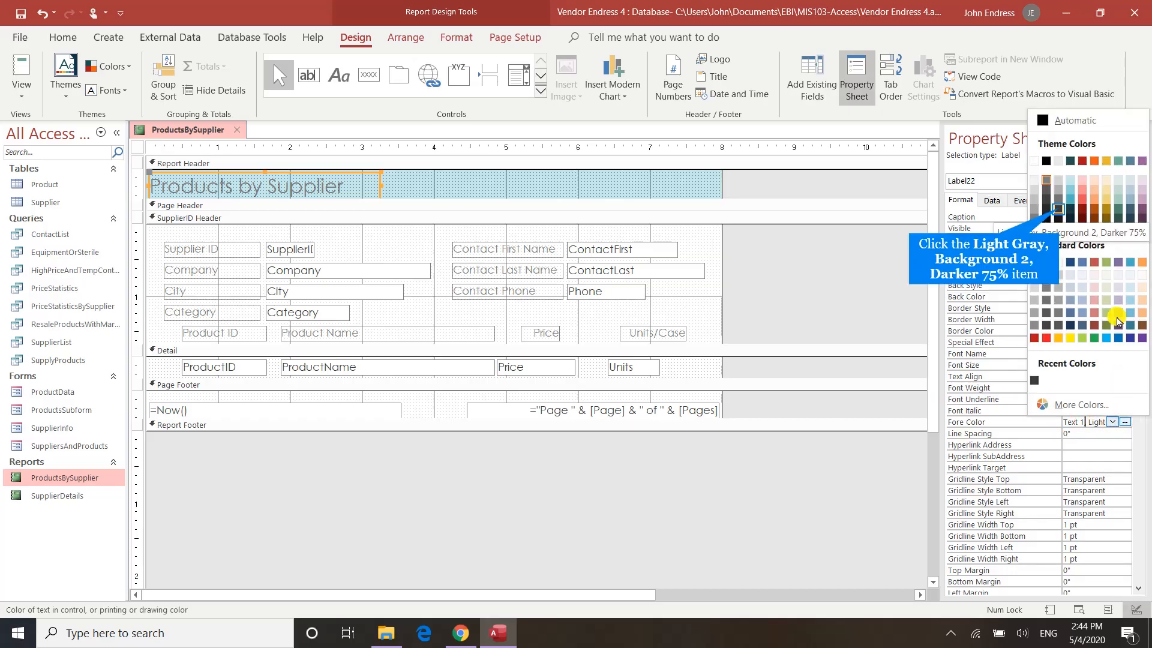
{"action": "left_click", "coordinate": [1059, 210]}
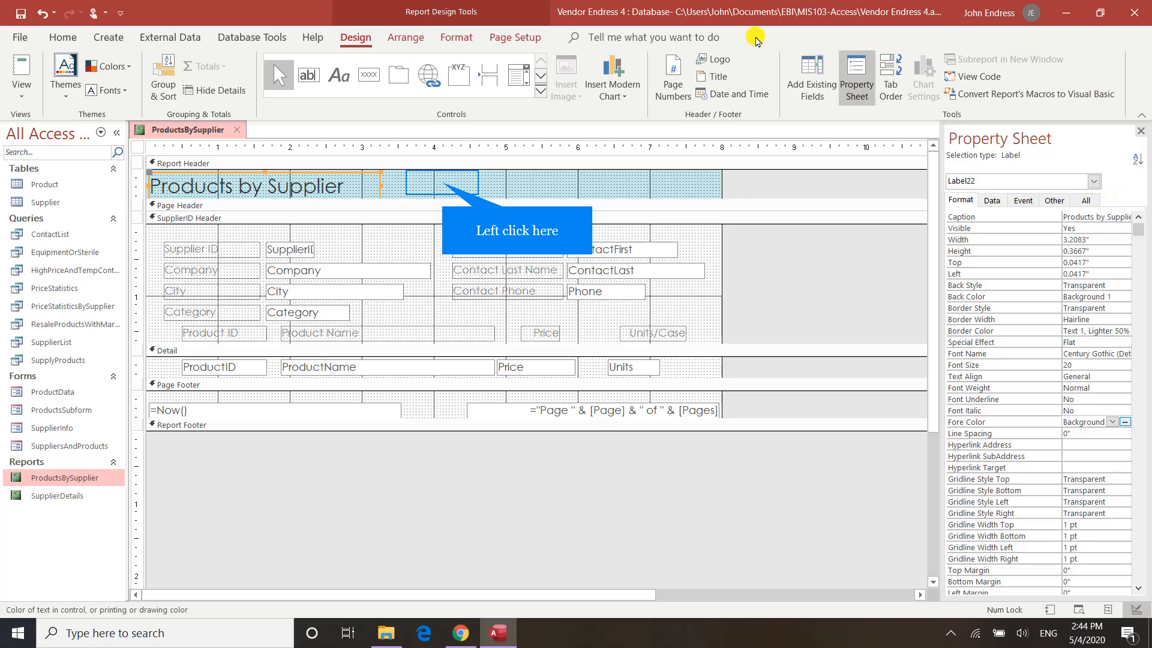
Insert the gallery image Items in the Report Header, about 4.08" from the report's left edge and about 0.67" by 0.42" in size
{"action": "left_click", "coordinate": [442, 180]}
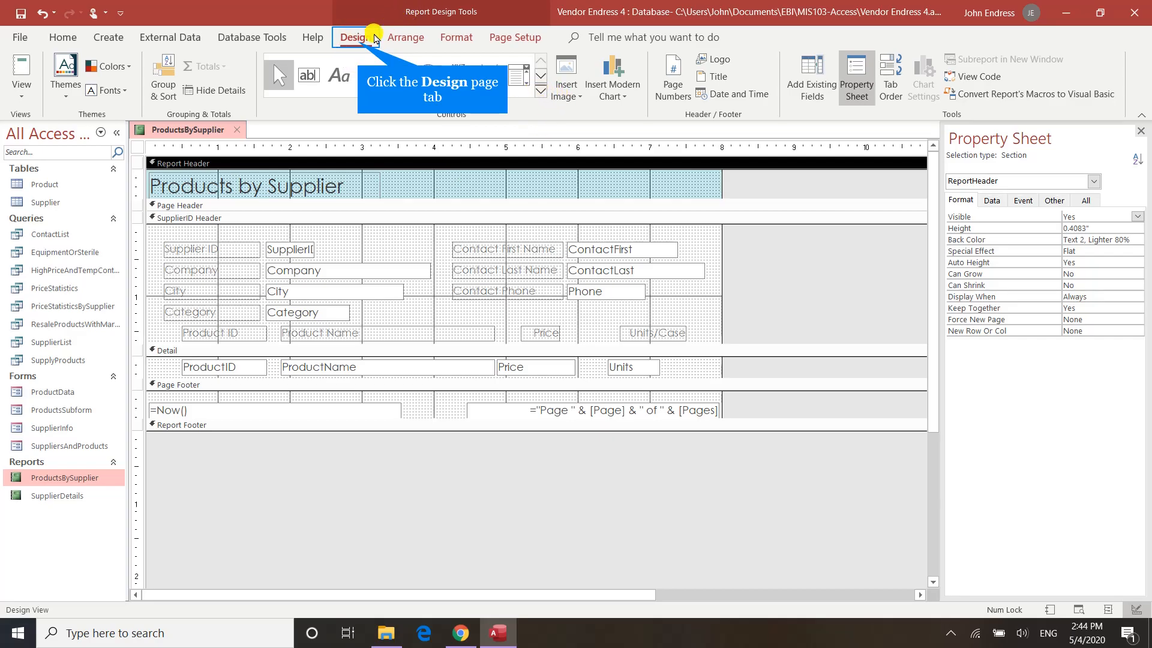
{"action": "left_click", "coordinate": [354, 37]}
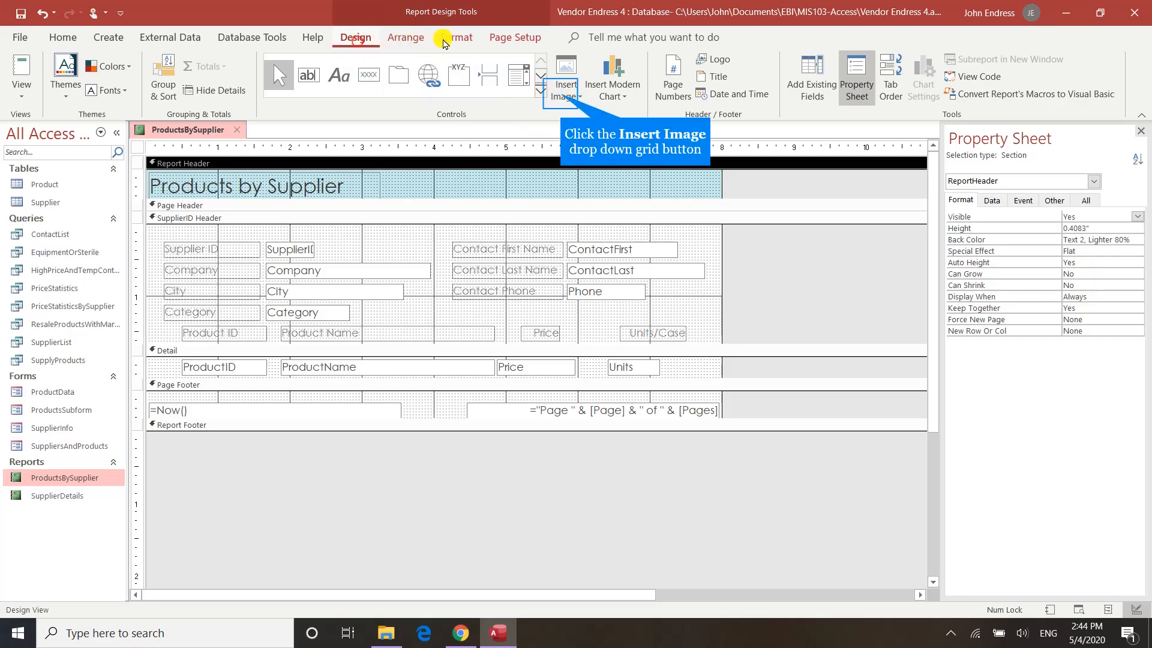
{"action": "left_click", "coordinate": [563, 94]}
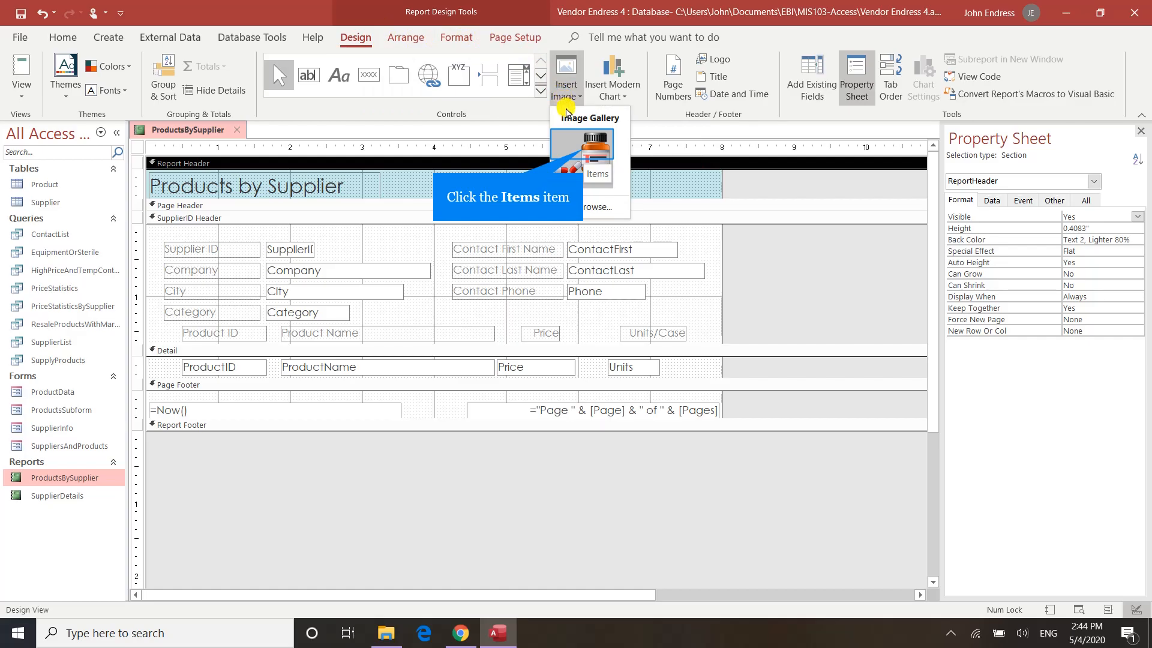
{"action": "left_click", "coordinate": [585, 154]}
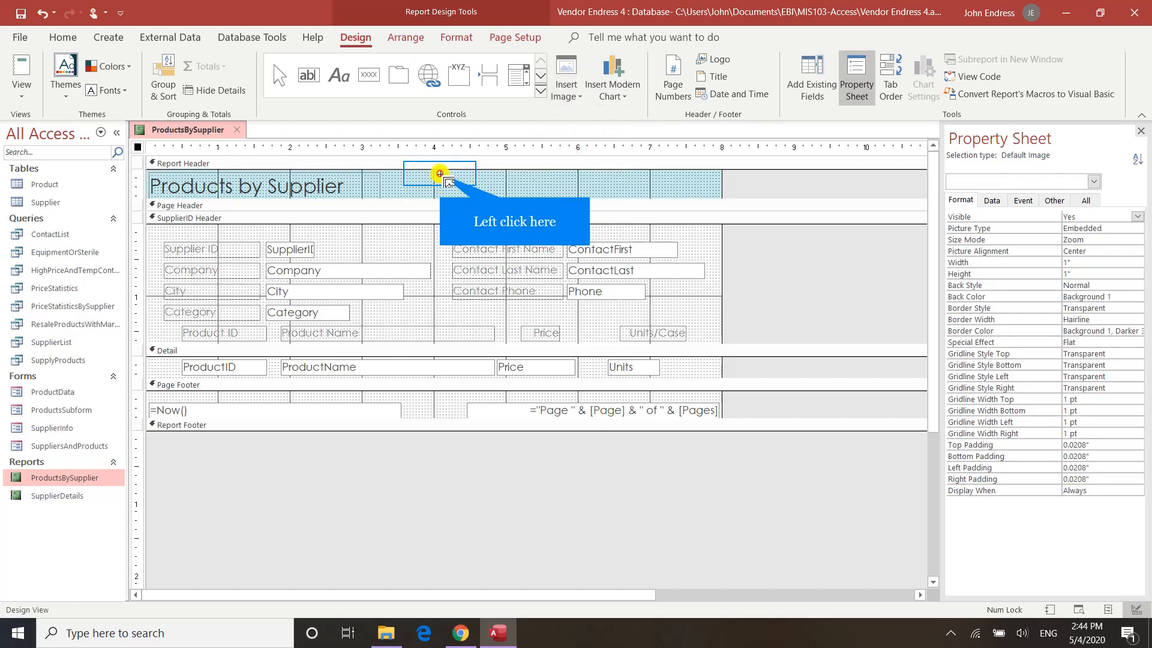
{"action": "left_click_drag", "start_coordinate": [439, 174], "coordinate": [489, 204]}
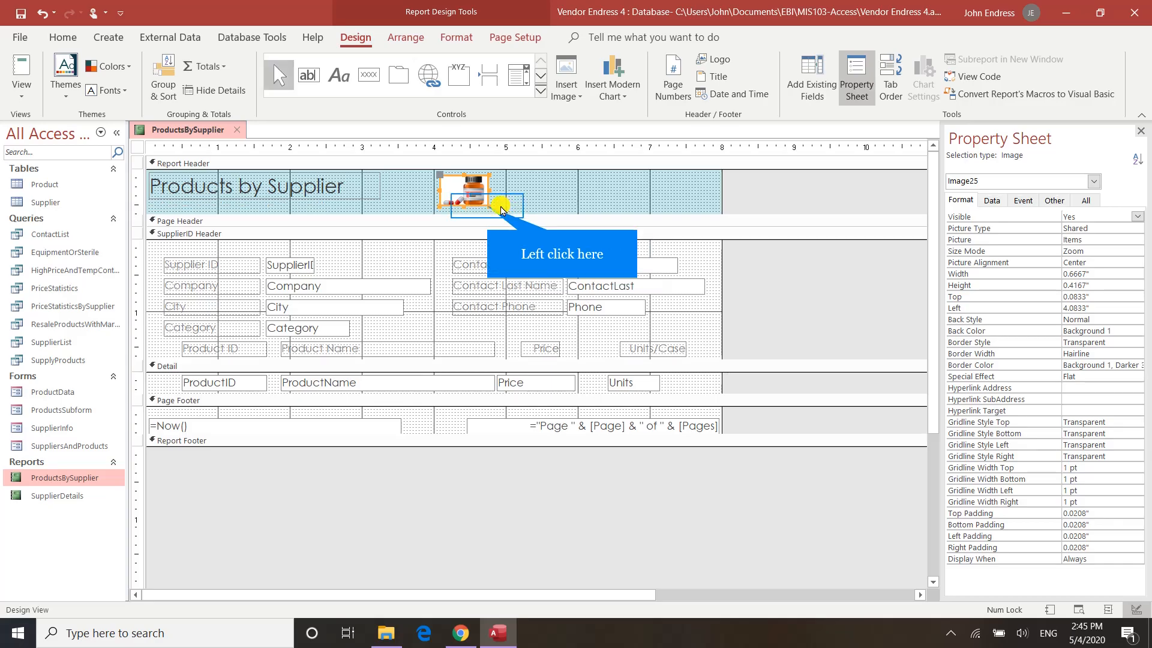
Shrink the header image to about 0.5" by 0.29" and reduce the Report Header height to about 0.46"
{"action": "left_click", "coordinate": [487, 206]}
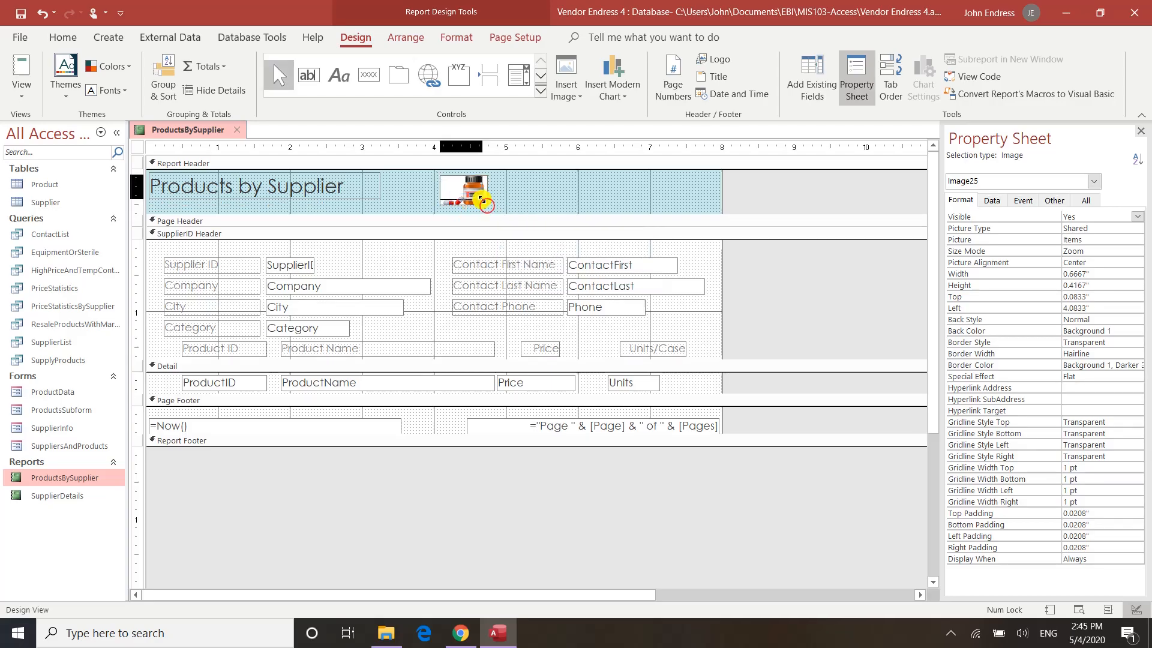
{"action": "left_click_drag", "start_coordinate": [476, 196], "coordinate": [478, 197]}
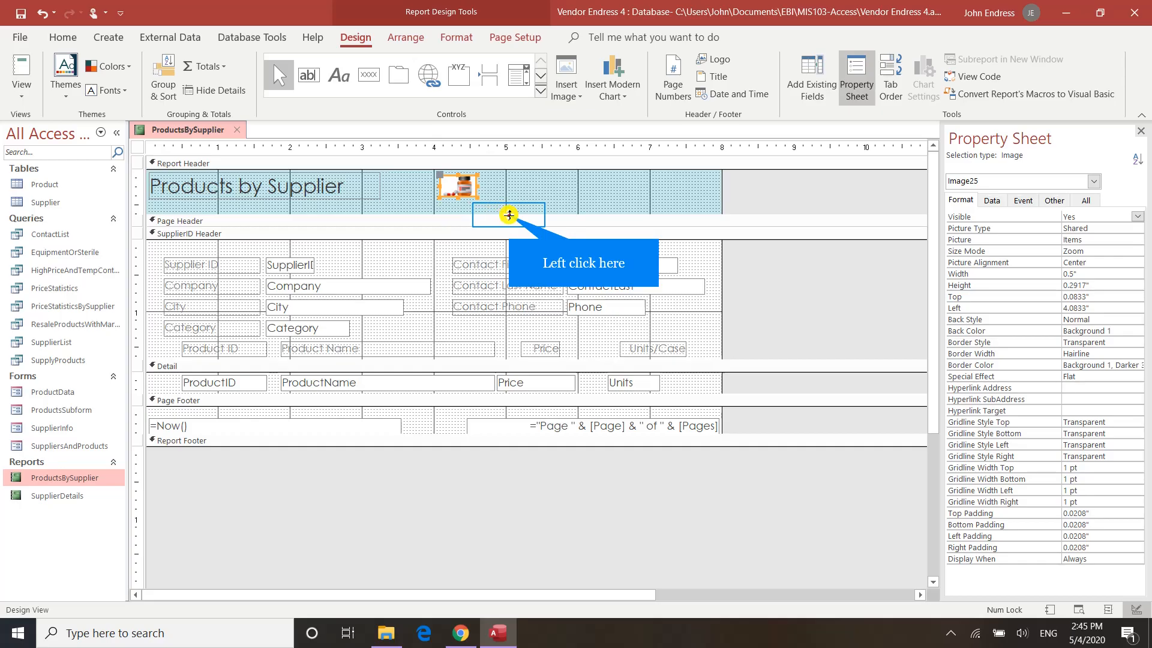
{"action": "left_click", "coordinate": [509, 215]}
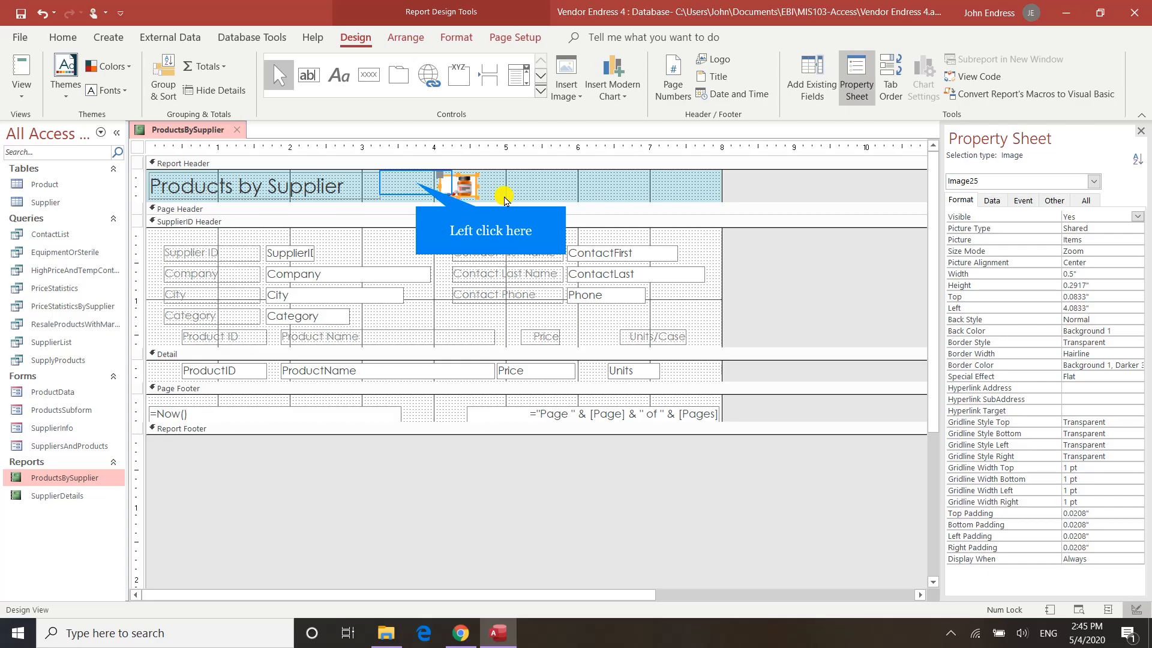
{"action": "left_click", "coordinate": [413, 186]}
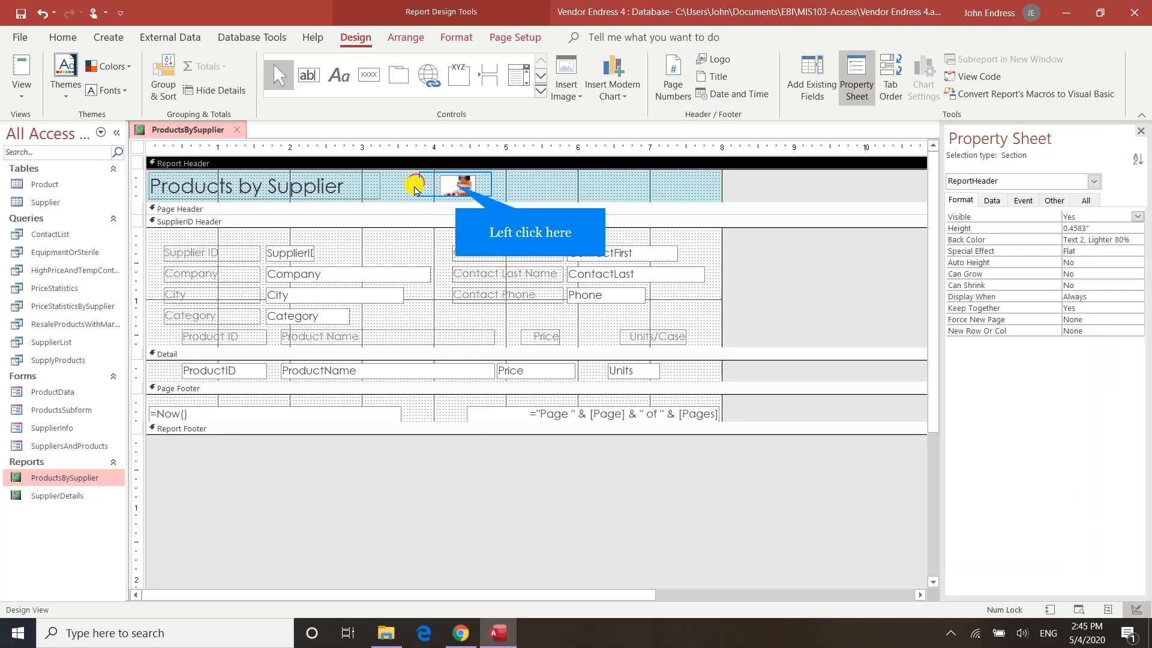
{"action": "left_click", "coordinate": [456, 189]}
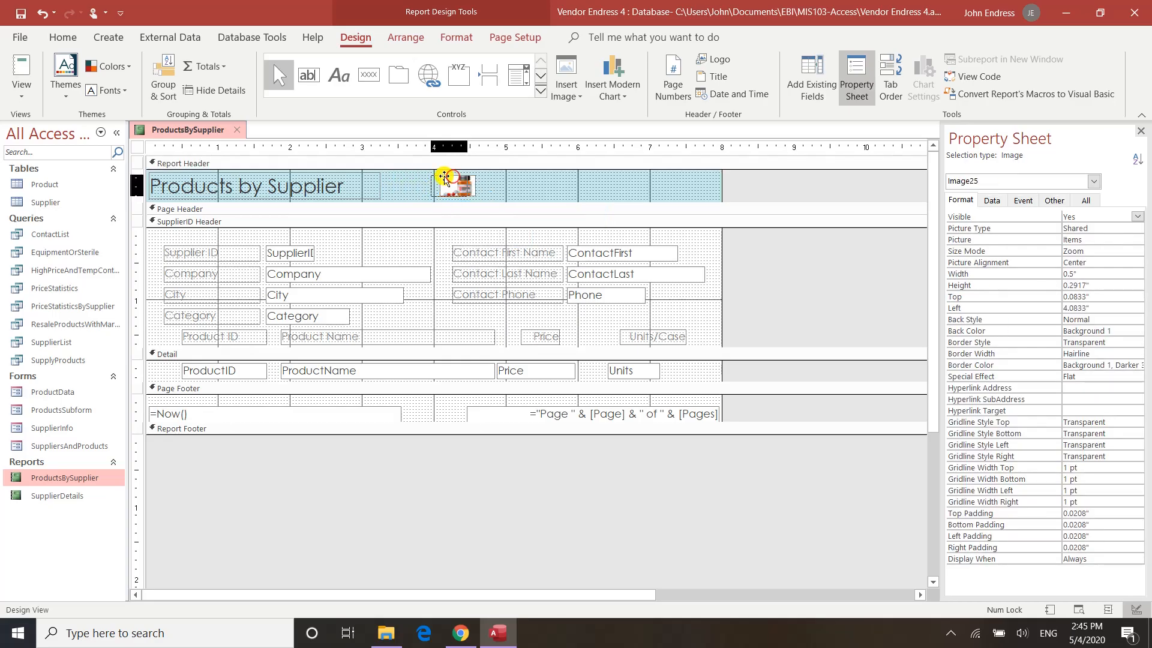
{"action": "left_click_drag", "start_coordinate": [448, 177], "coordinate": [533, 178]}
{"action": "left_click_drag", "start_coordinate": [612, 178], "coordinate": [665, 179]}
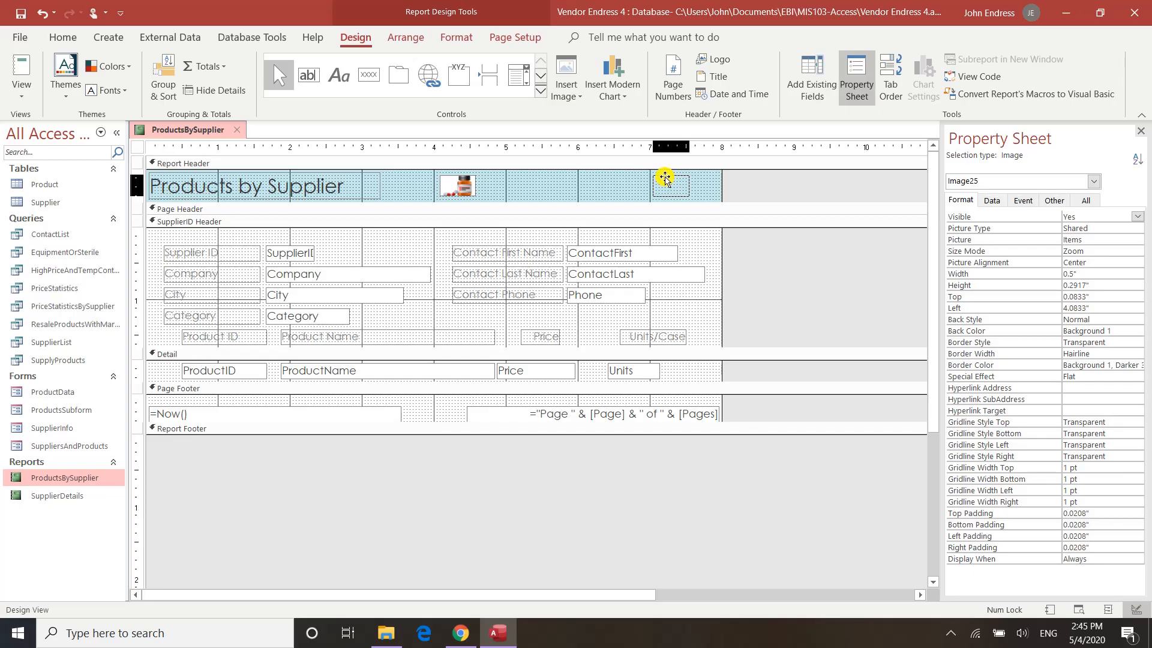
{"action": "left_click_drag", "start_coordinate": [665, 179], "coordinate": [457, 183]}
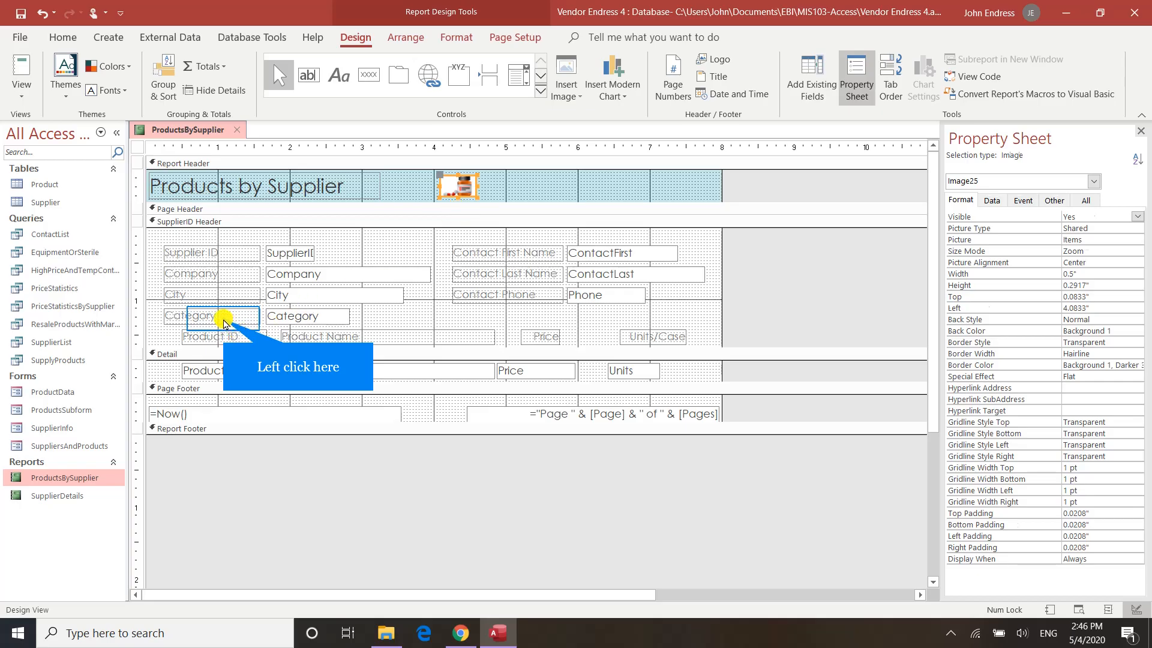
Create a conditional formatting rule for the Category text box in the SupplierID Header where the field value is equal to Supplies
{"action": "left_click", "coordinate": [230, 321]}
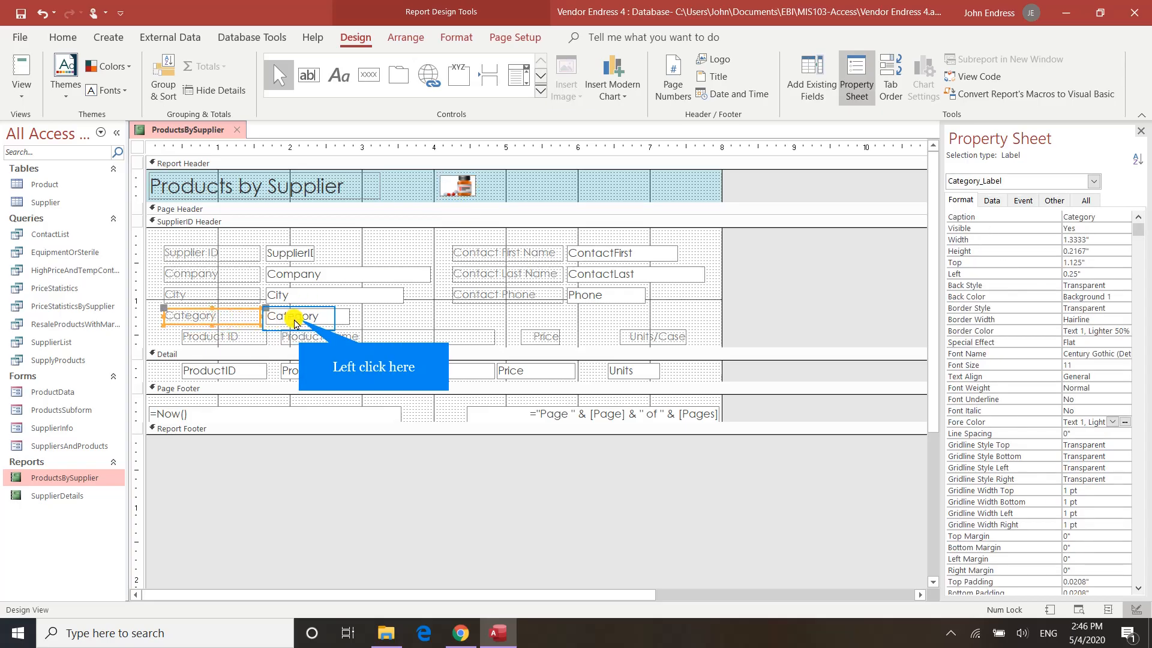
{"action": "left_click", "coordinate": [300, 322]}
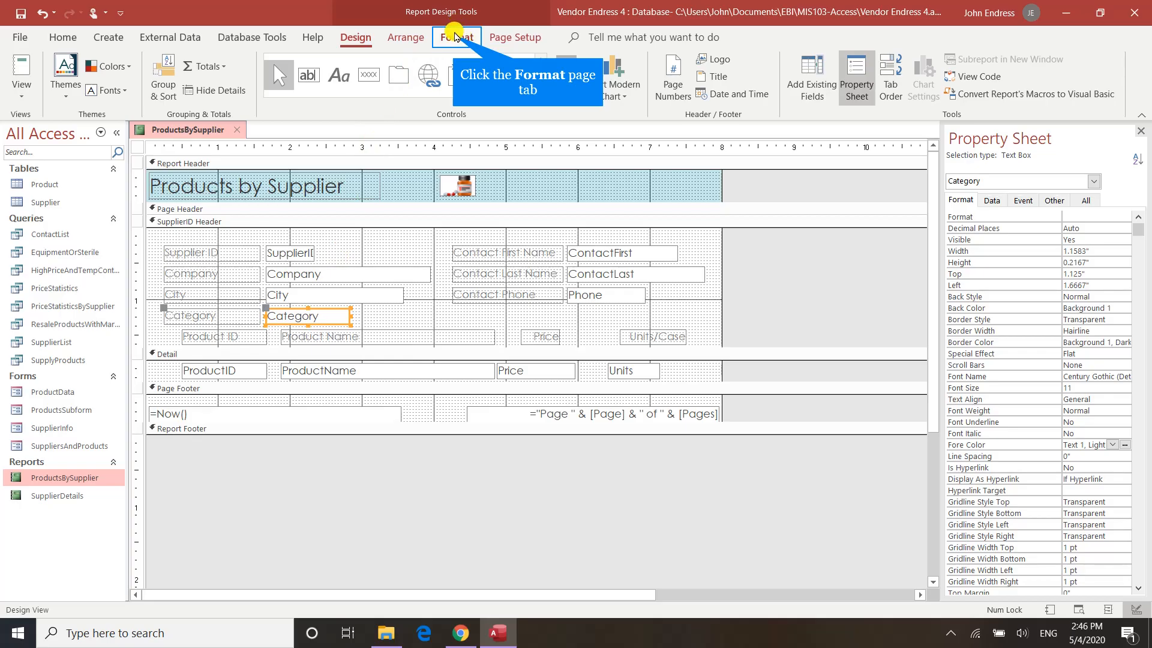
{"action": "left_click", "coordinate": [454, 37]}
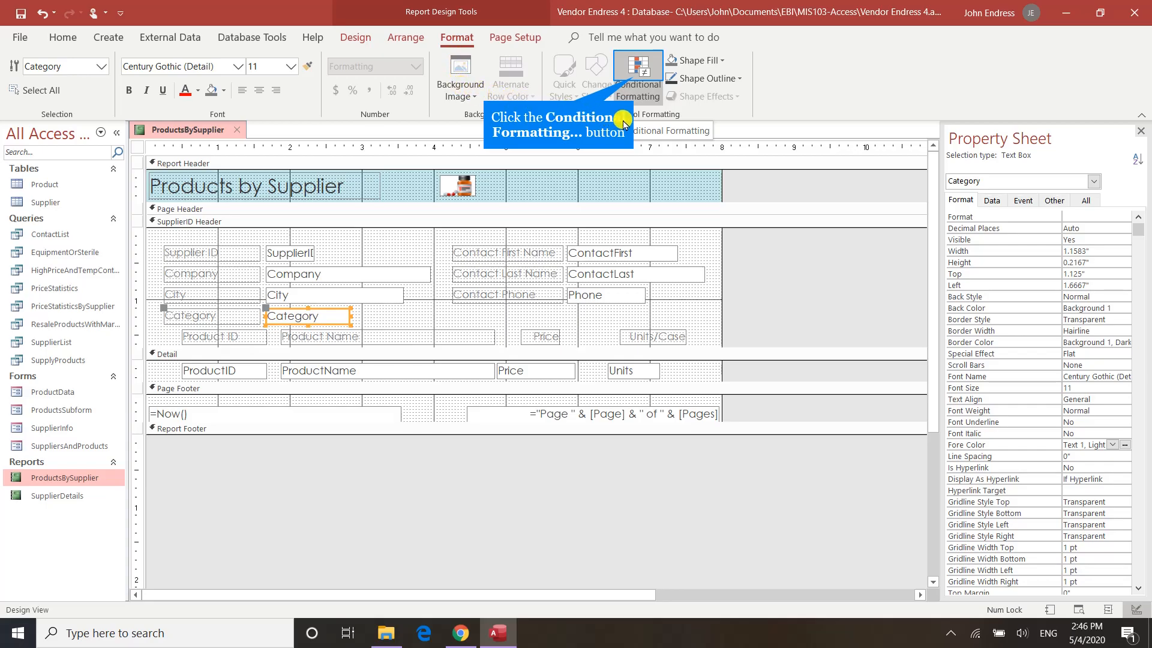
{"action": "left_click", "coordinate": [635, 81]}
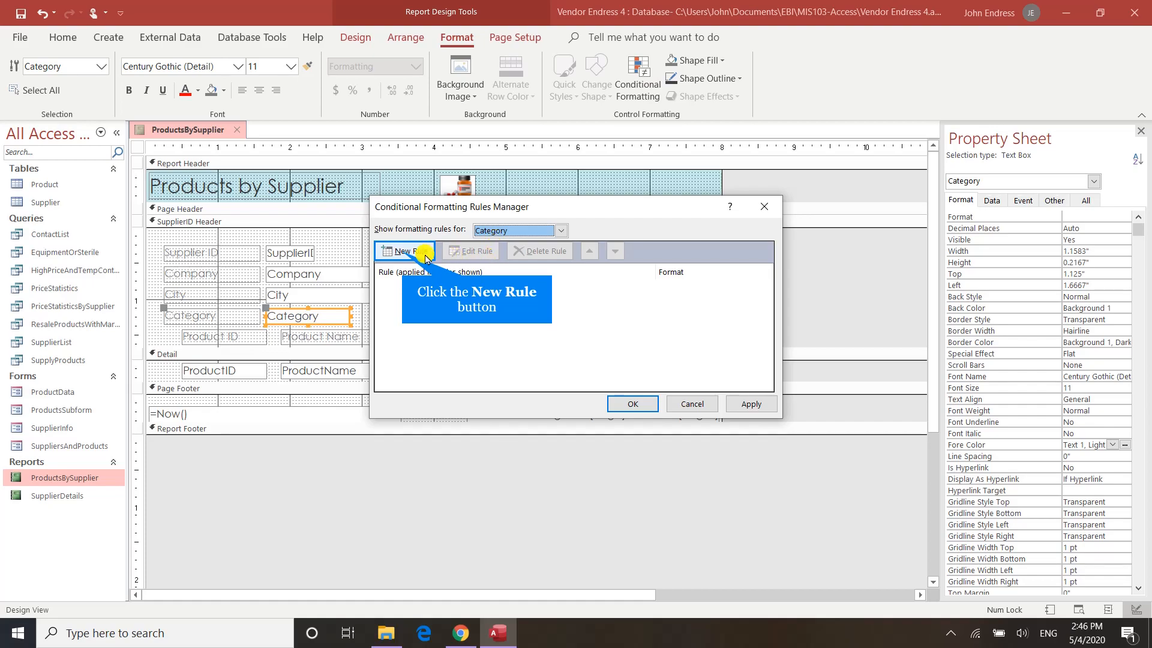
{"action": "left_click", "coordinate": [403, 255]}
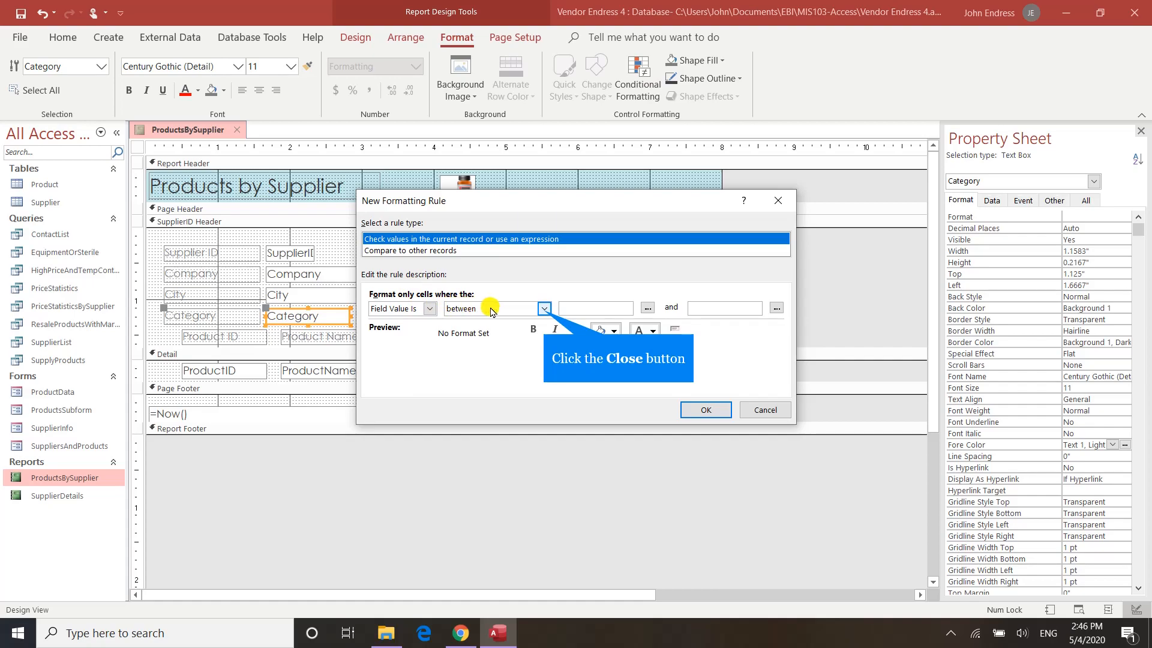
{"action": "left_click", "coordinate": [543, 309]}
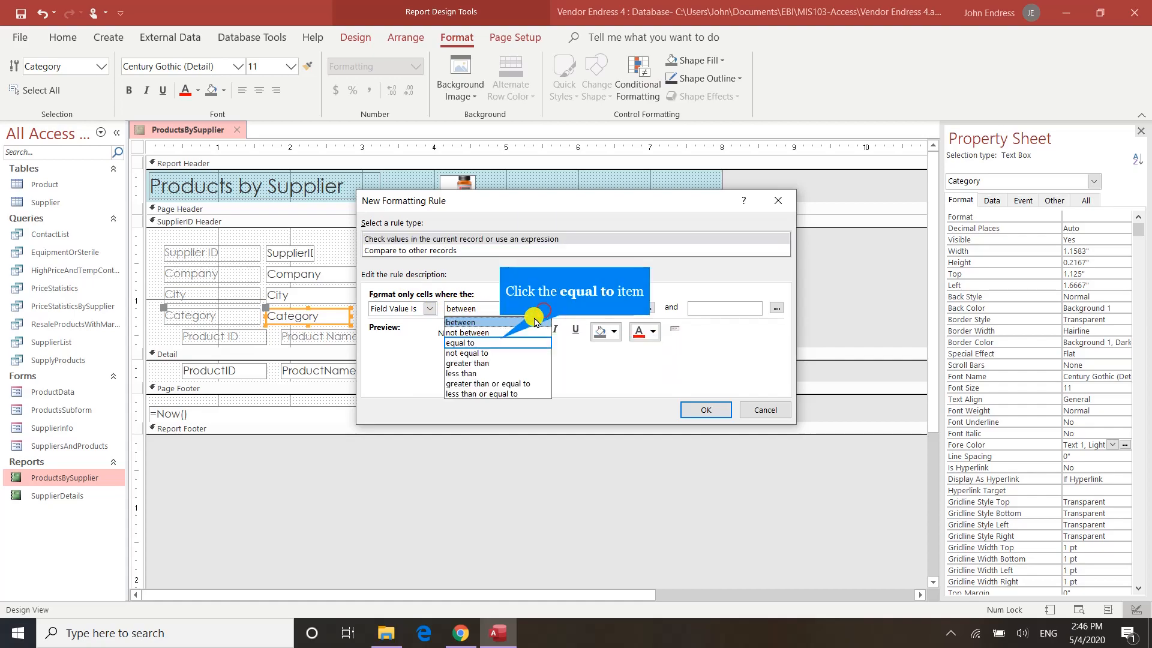
{"action": "left_click", "coordinate": [499, 343]}
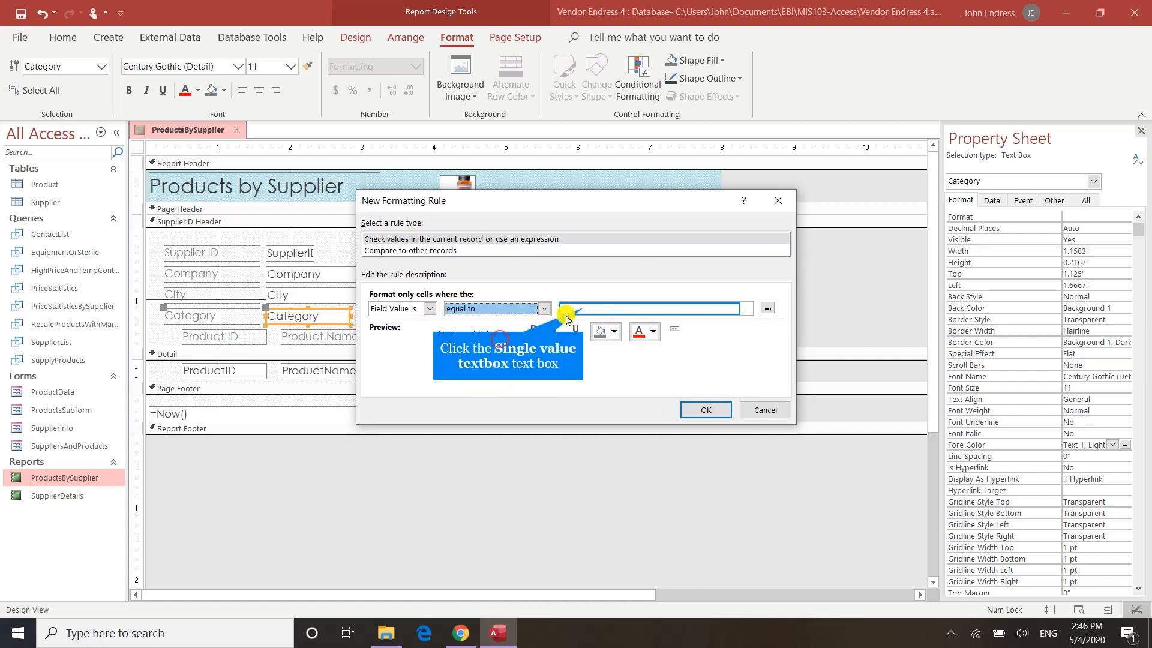
{"action": "left_click", "coordinate": [584, 308]}
{"action": "type", "text": "Supplies"}
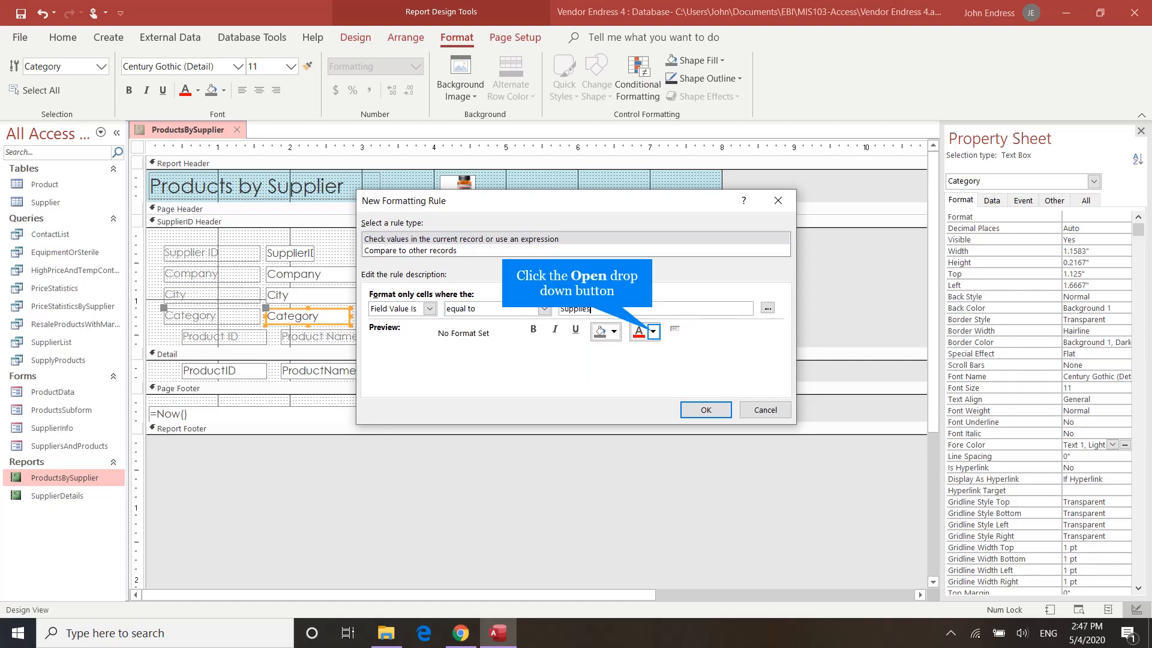
Format the Supplies rule with Dark Red, bold text and apply it to the Category field
{"action": "left_click", "coordinate": [653, 331]}
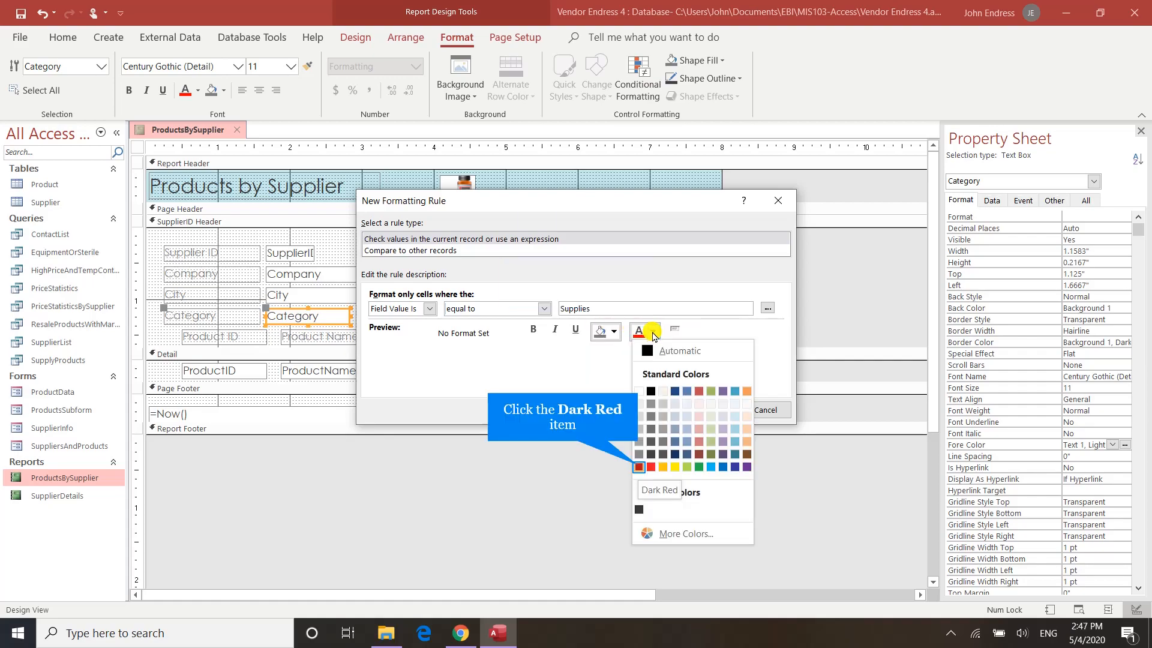
{"action": "left_click", "coordinate": [639, 467]}
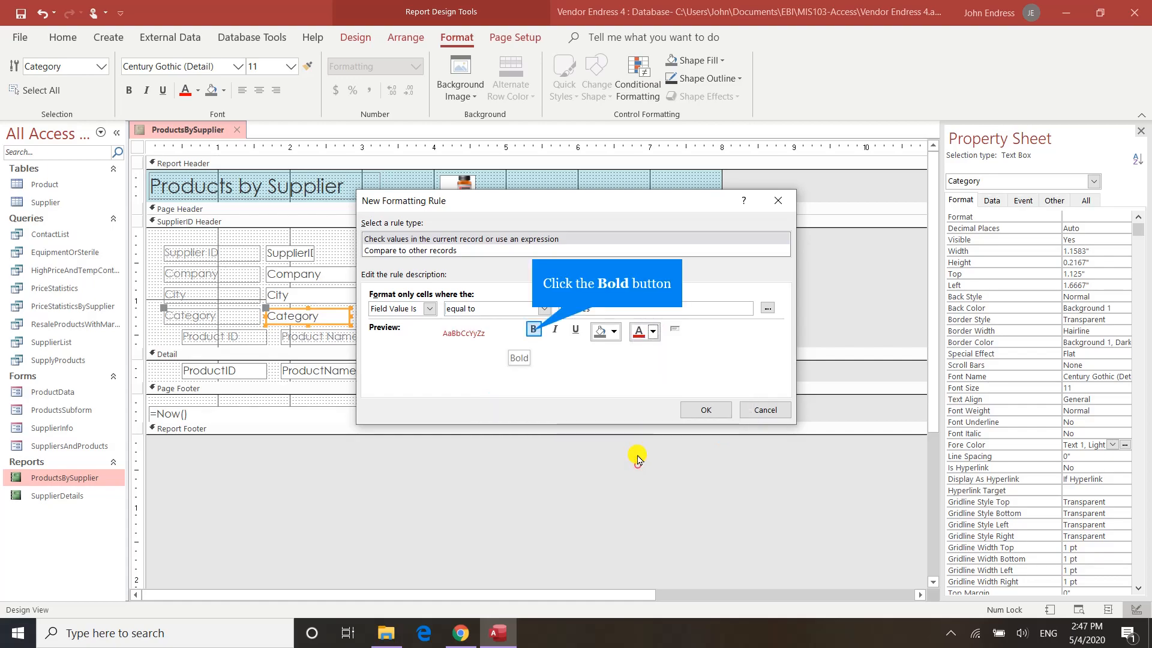
{"action": "left_click", "coordinate": [533, 330]}
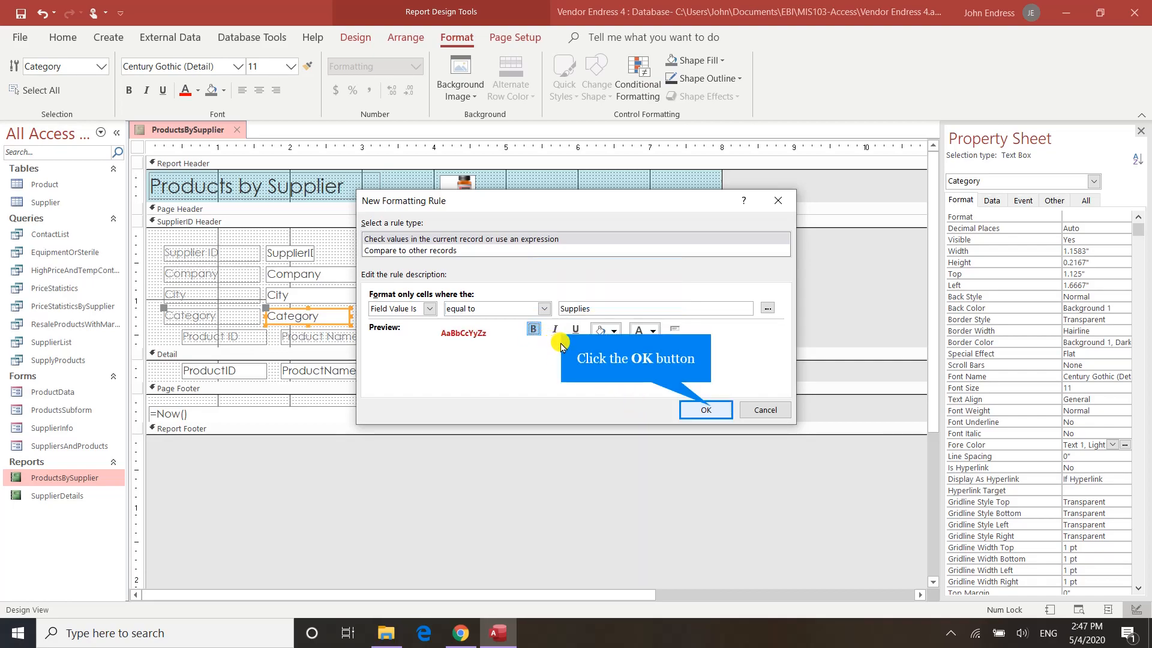
{"action": "left_click", "coordinate": [711, 410]}
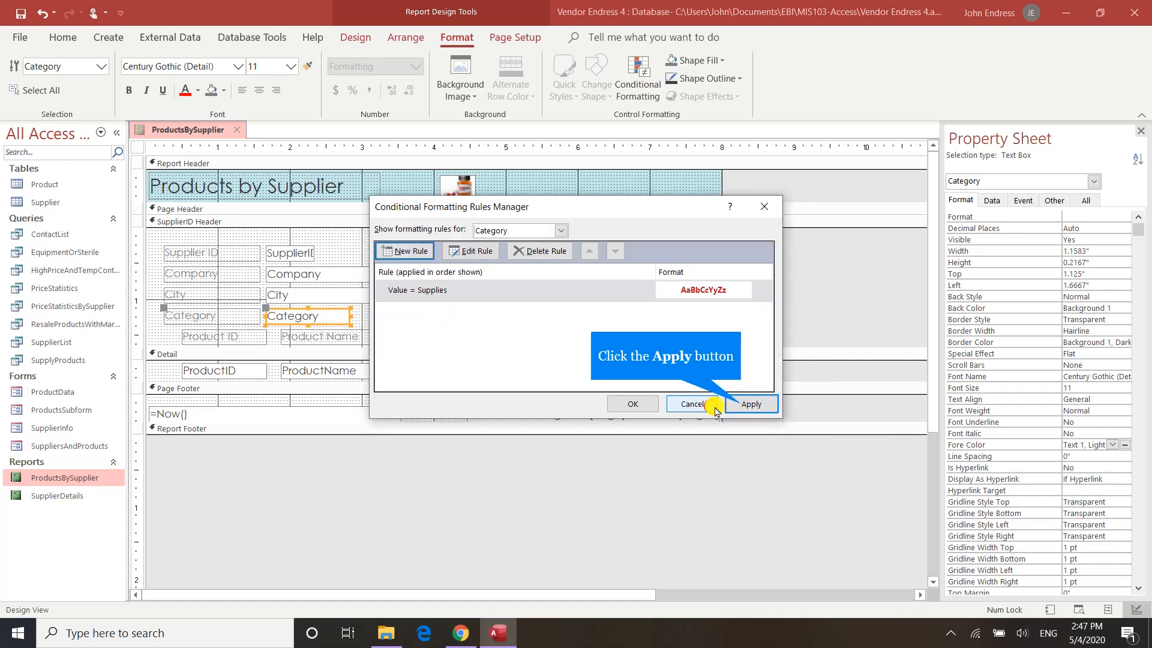
{"action": "left_click", "coordinate": [732, 408]}
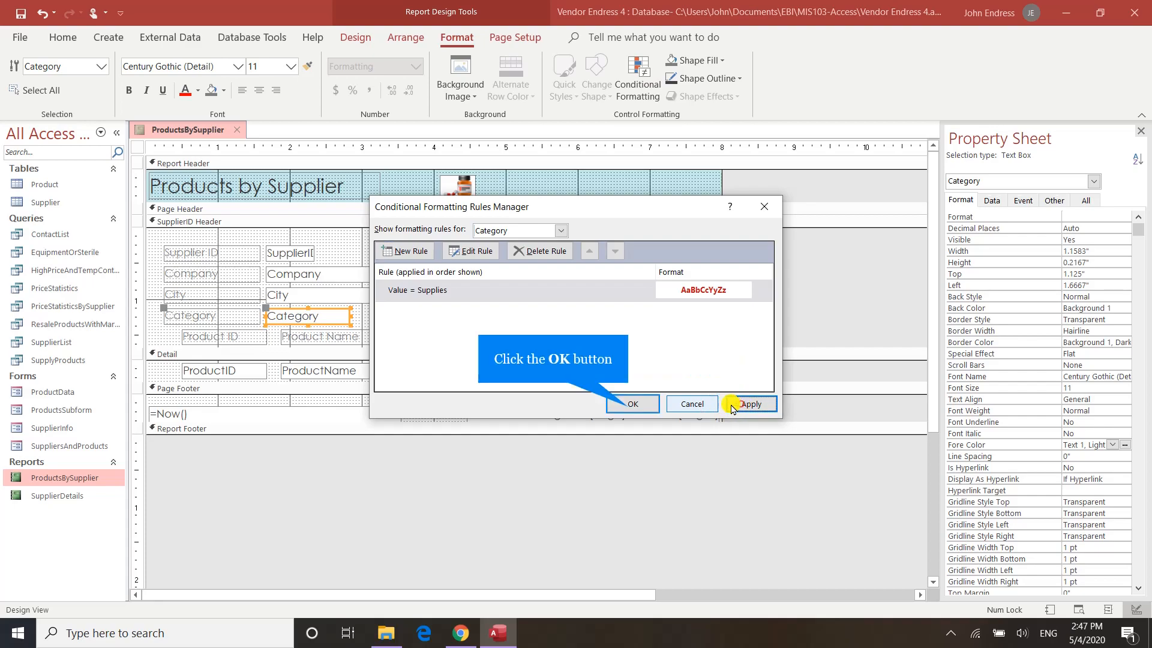
{"action": "left_click", "coordinate": [630, 406]}
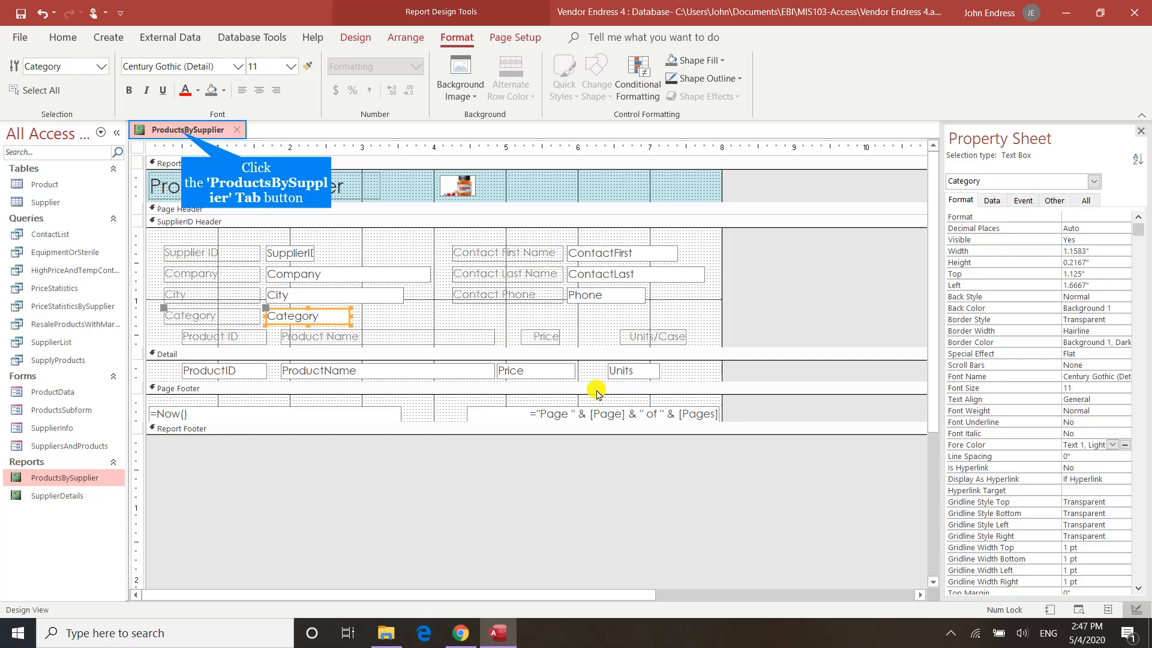
Check the Category formatting on the first page of the report in Print Preview, including the Supplies entry, and return to Design View
{"action": "right_click", "coordinate": [182, 130]}
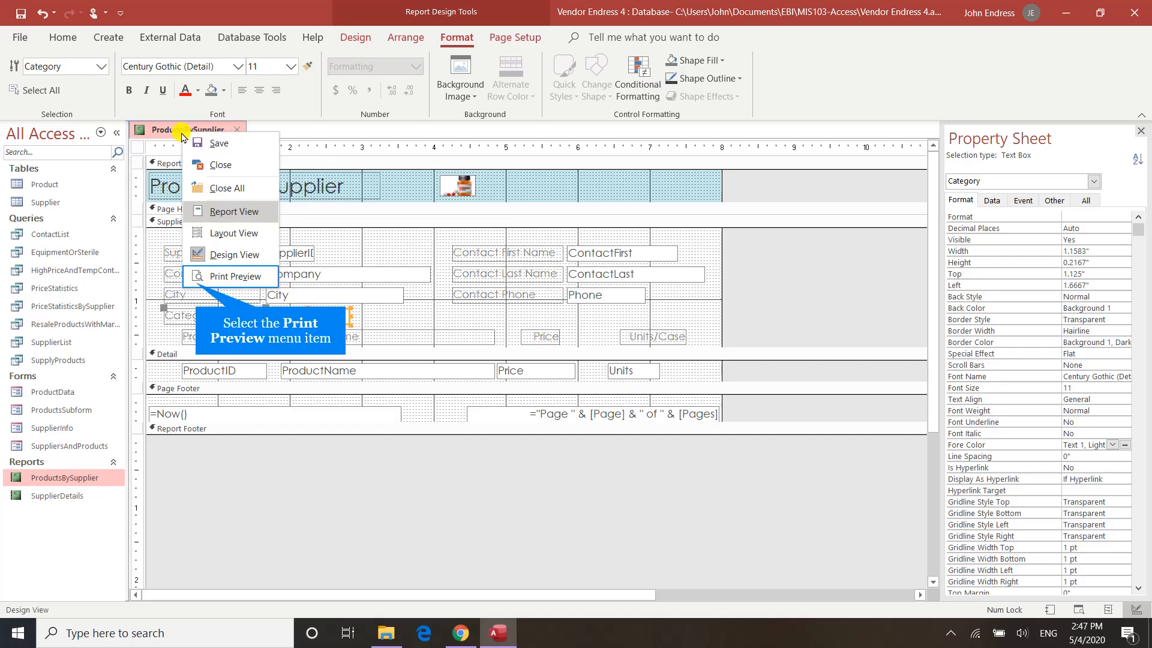
{"action": "left_click", "coordinate": [195, 277]}
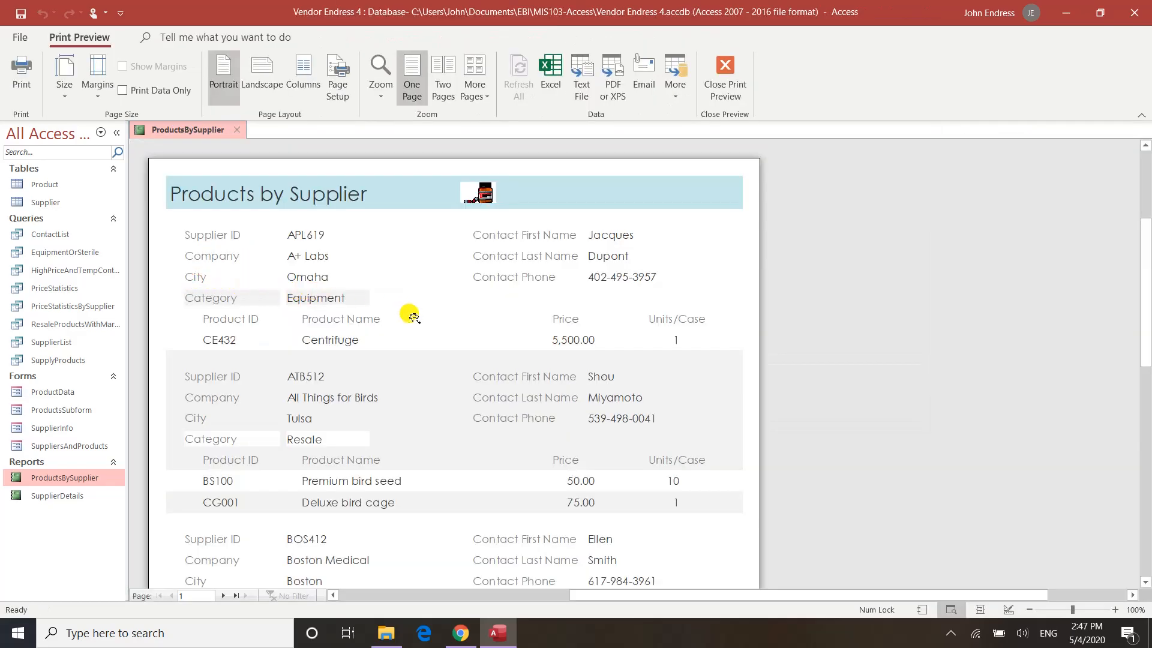
{"action": "scroll", "coordinate": [410, 316], "scroll_direction": "down", "scroll_amount": 5}
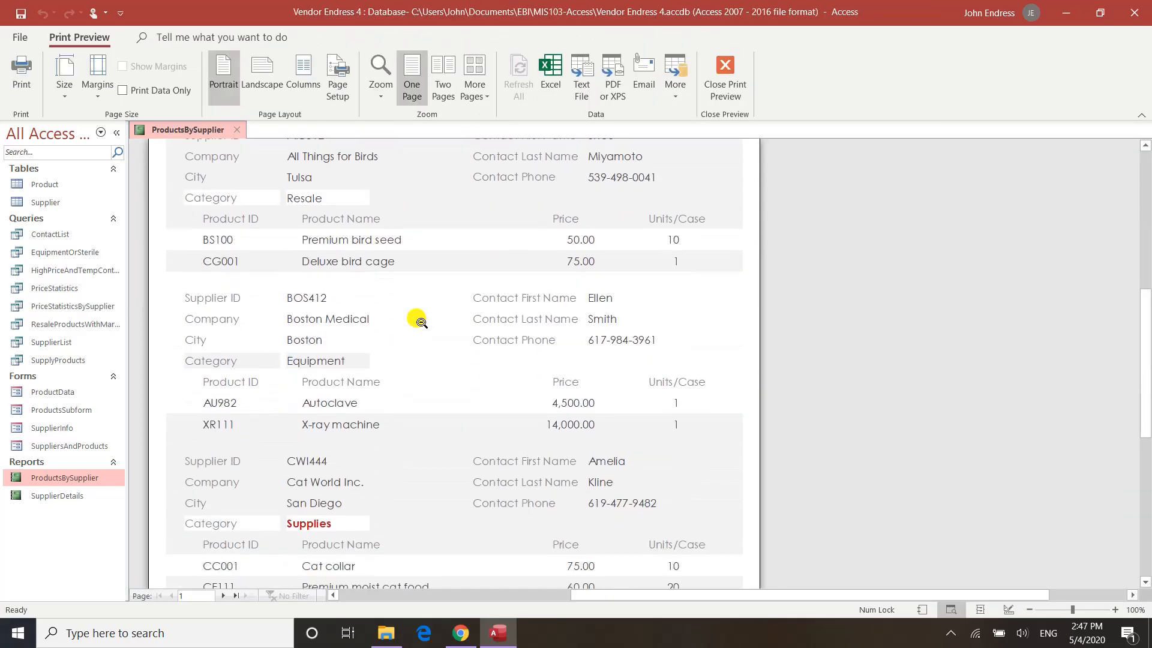
{"action": "scroll", "coordinate": [416, 319], "scroll_direction": "down", "scroll_amount": 2}
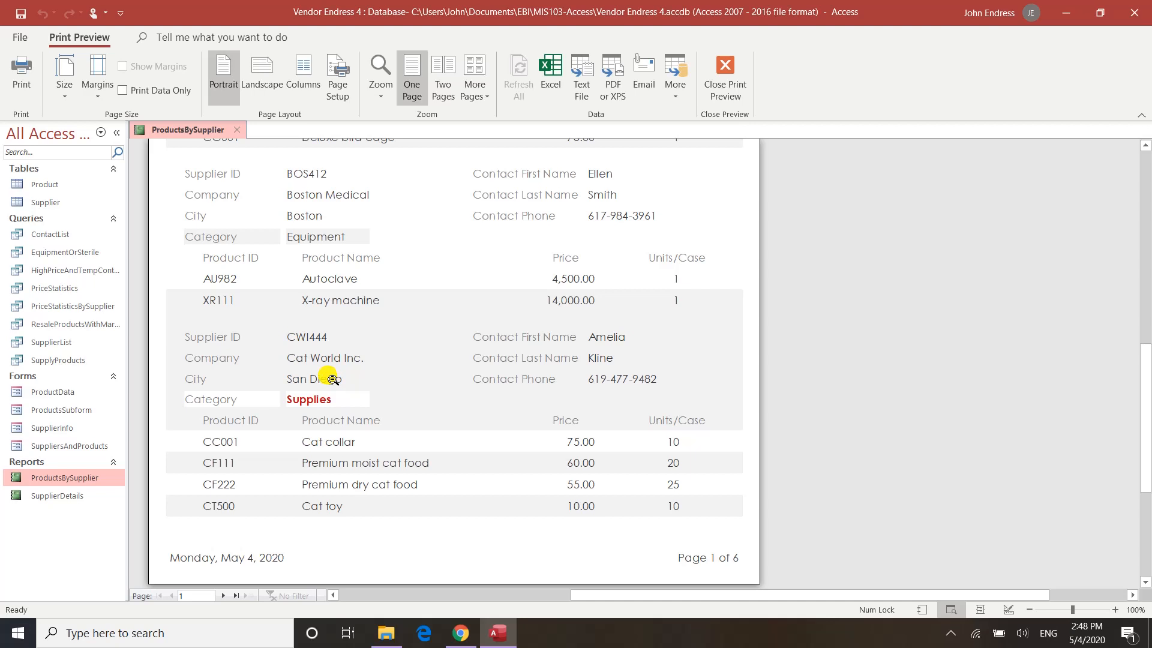
{"action": "left_click", "coordinate": [723, 79]}
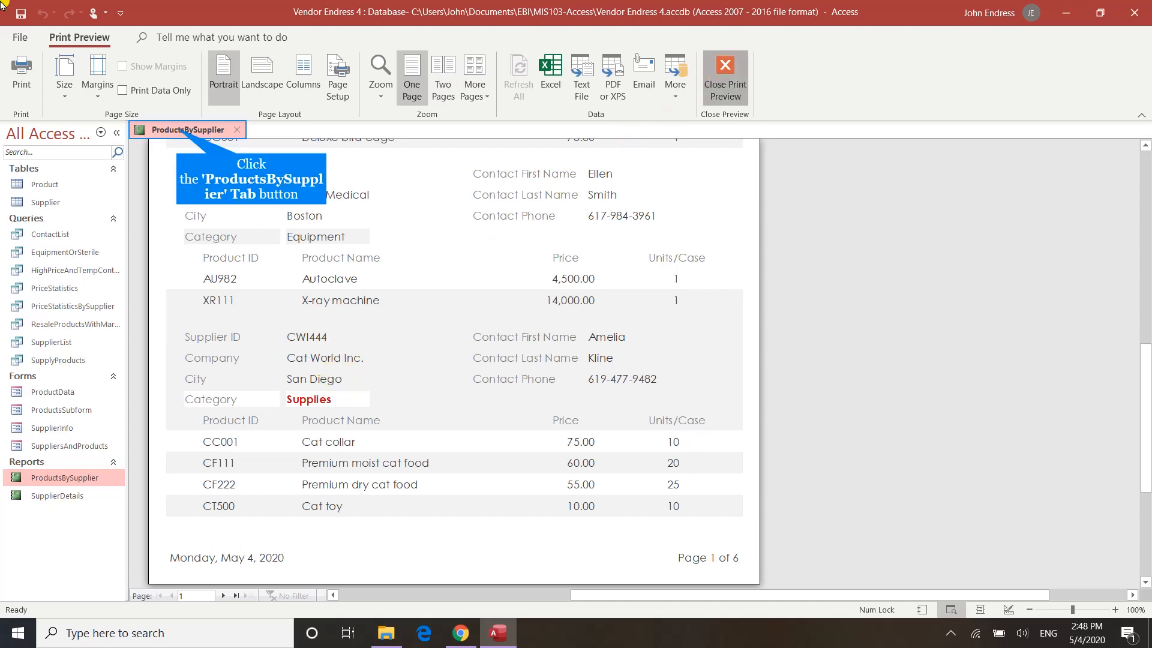
Save the ProductsBySupplier report and close it
{"action": "left_click", "coordinate": [180, 129]}
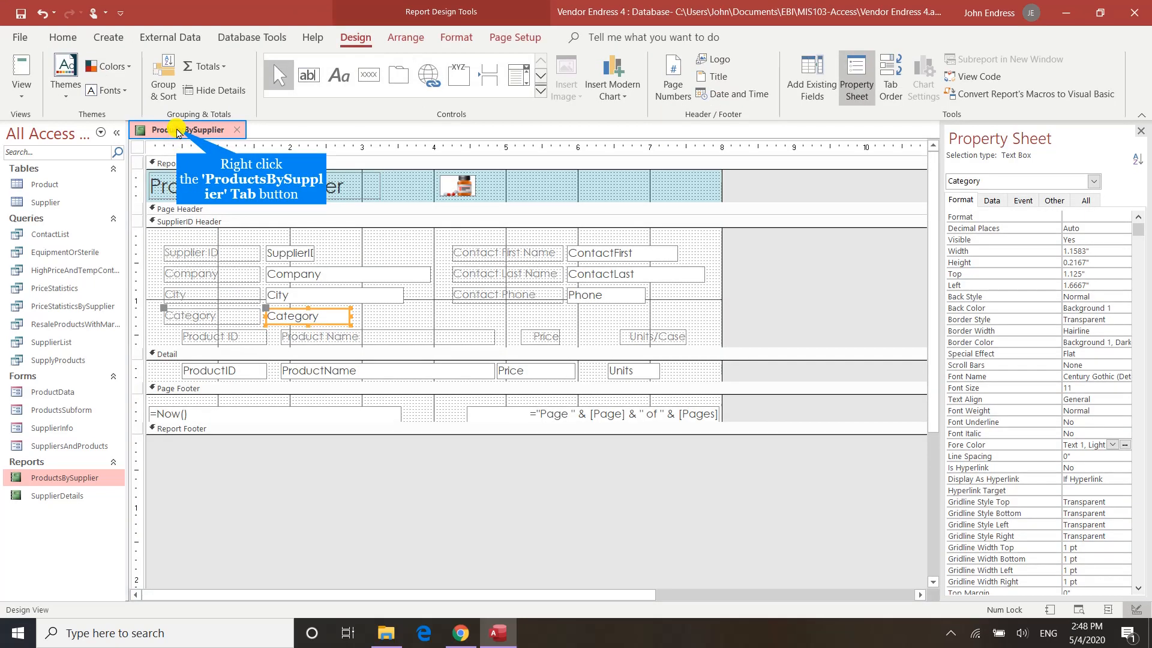
{"action": "right_click", "coordinate": [177, 129]}
{"action": "left_click", "coordinate": [187, 141]}
{"action": "right_click", "coordinate": [197, 127]}
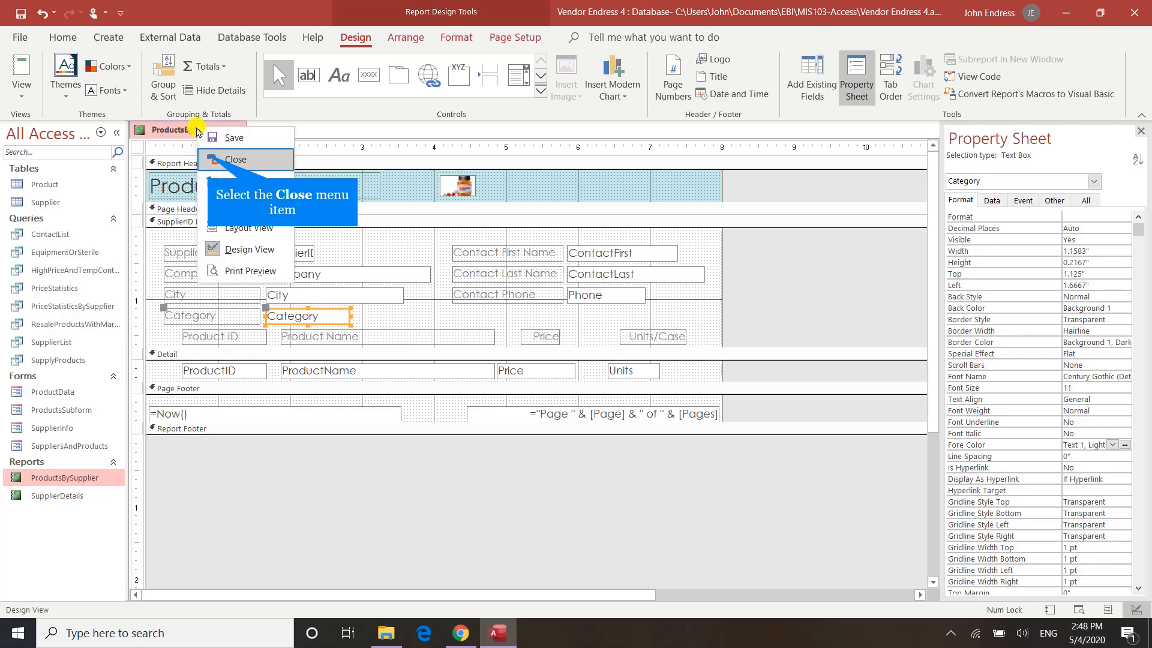
{"action": "left_click", "coordinate": [207, 155]}
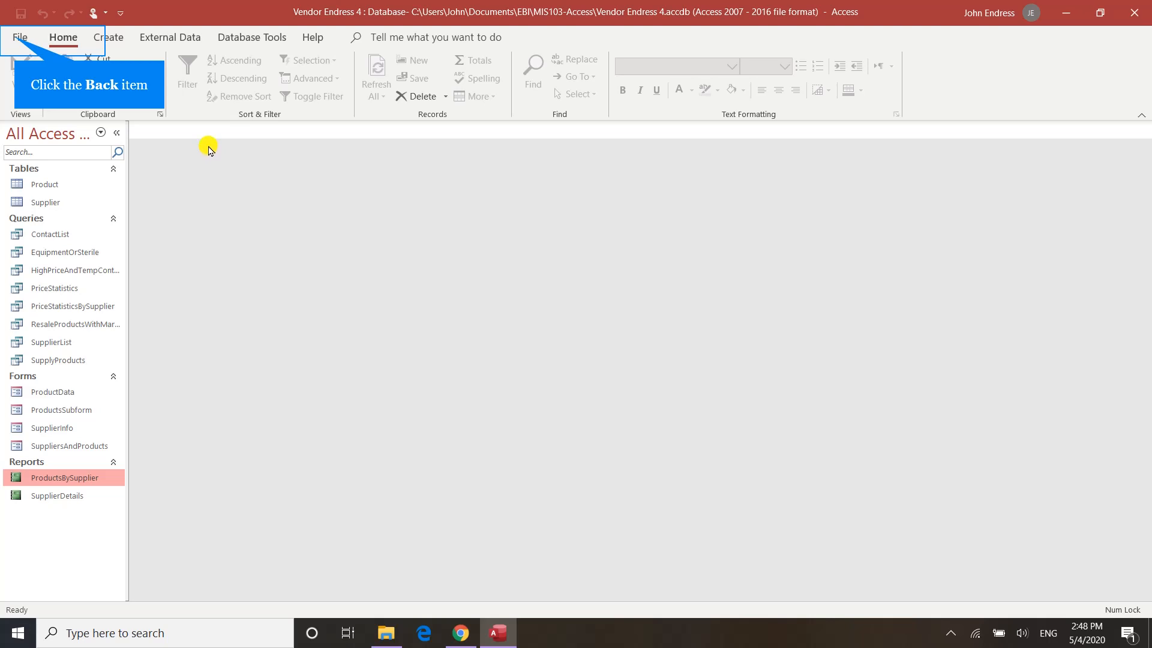
Compact and repair the Vendor Endress 4 database
{"action": "left_click", "coordinate": [19, 38]}
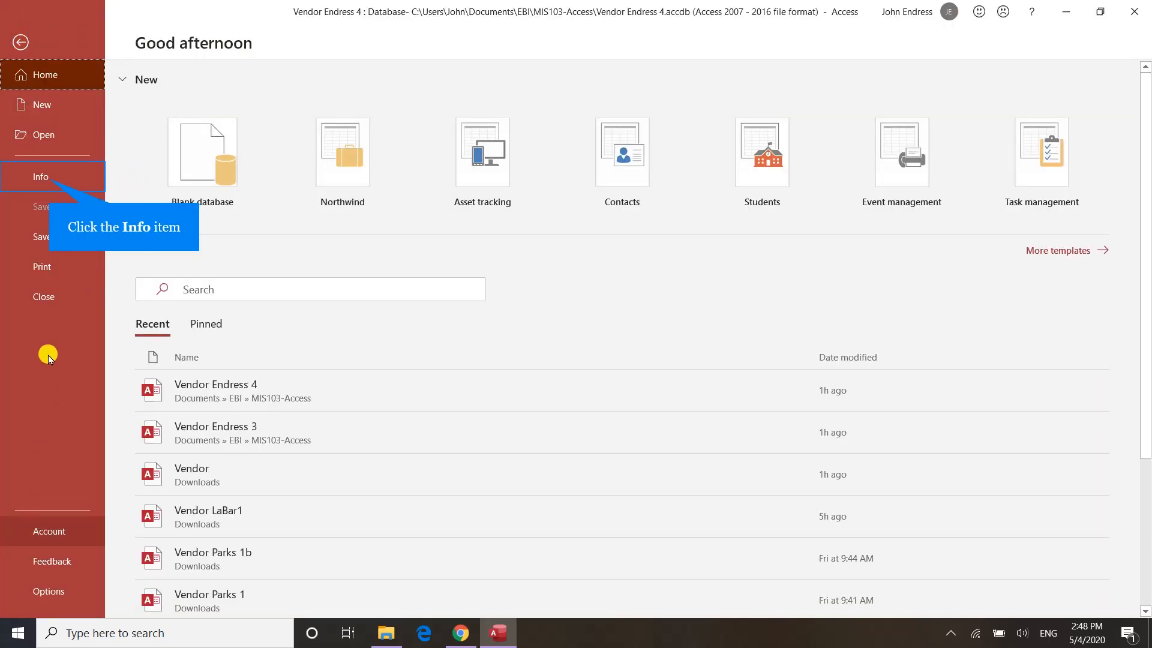
{"action": "left_click", "coordinate": [53, 176]}
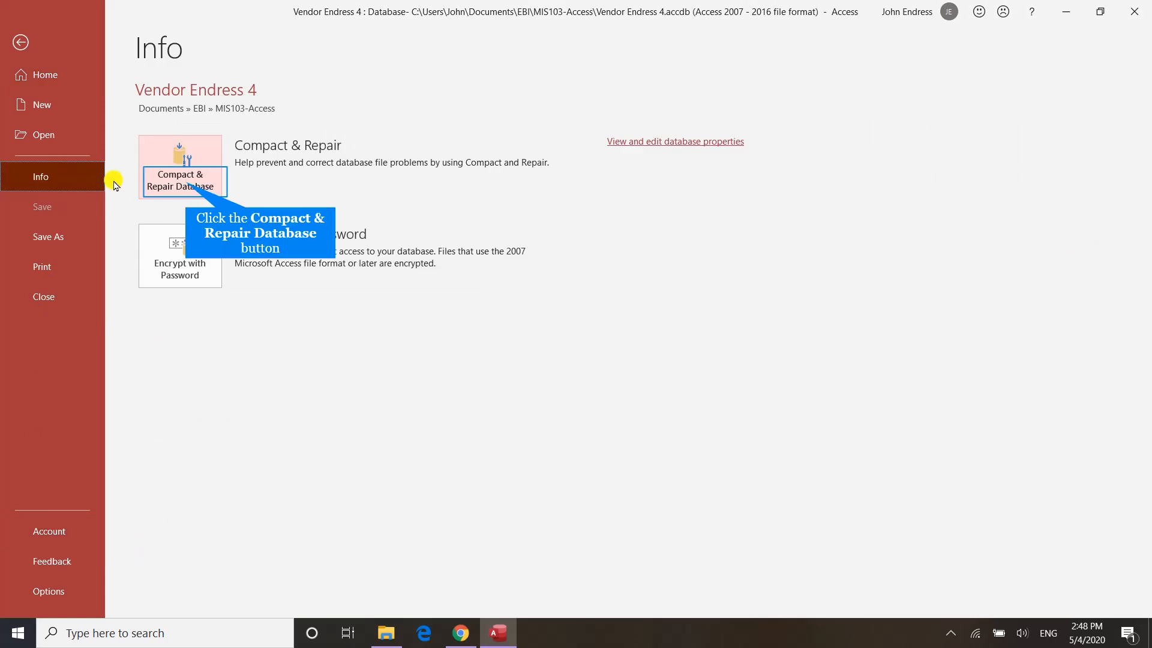
{"action": "left_click", "coordinate": [184, 188]}
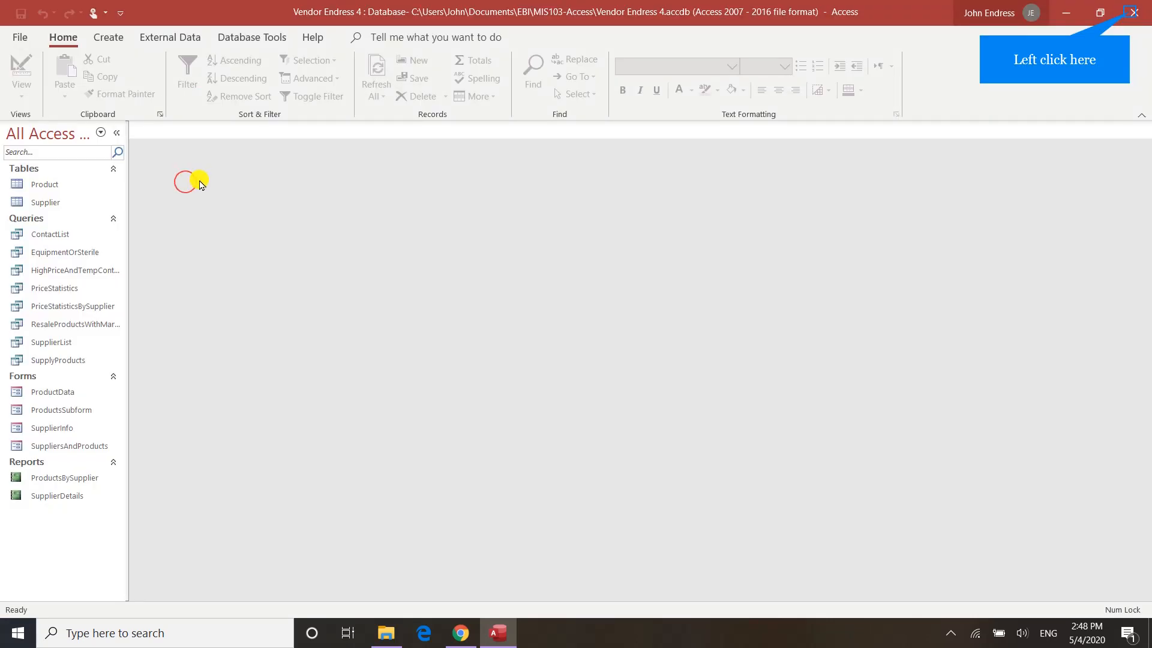